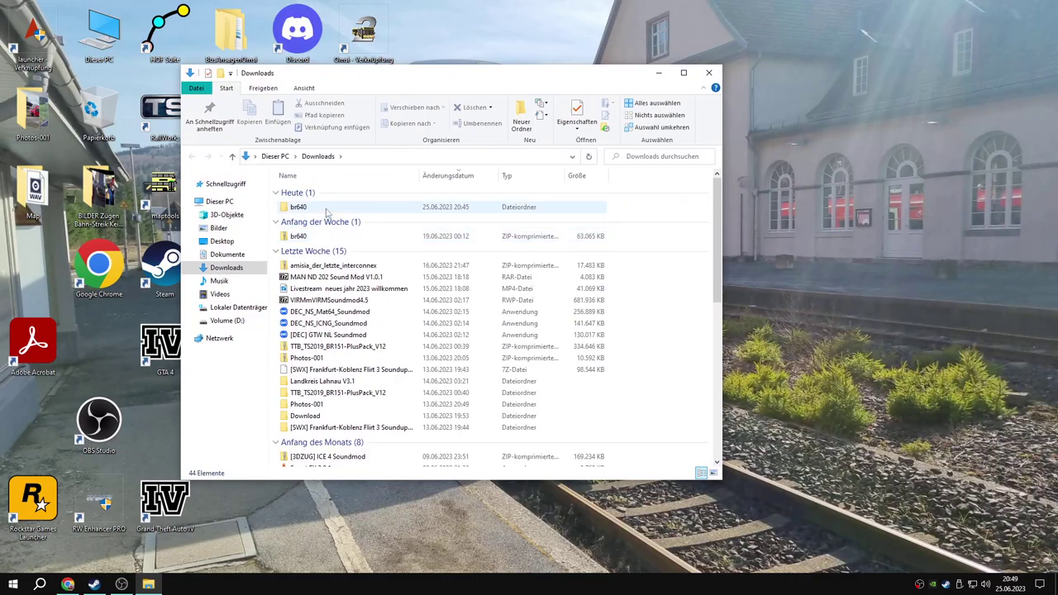
{"action": "double_click", "coordinate": [326, 210]}
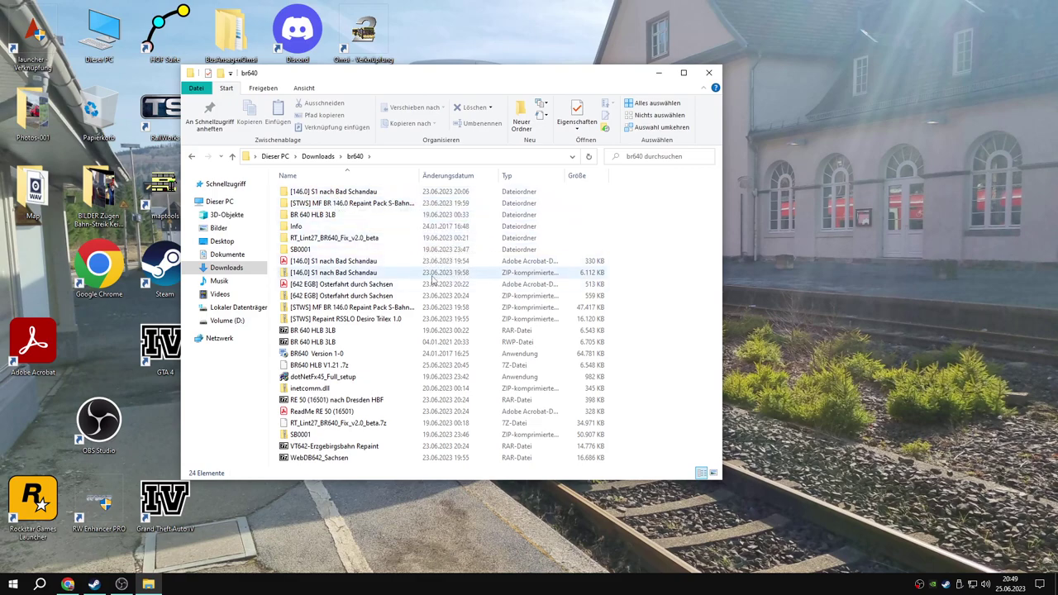
{"action": "left_click", "coordinate": [460, 500]}
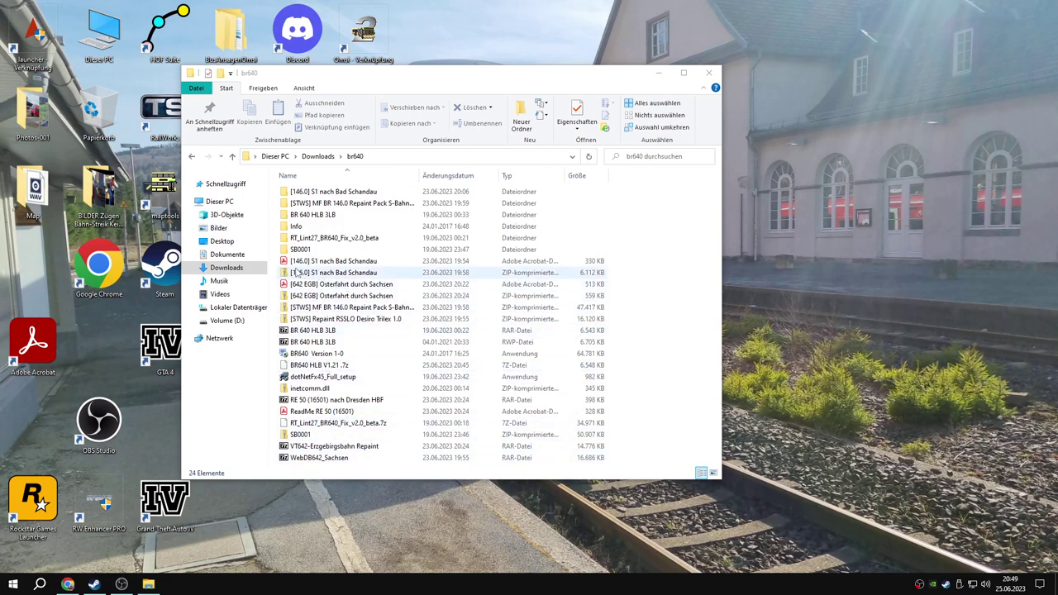
{"action": "left_click", "coordinate": [221, 256]}
{"action": "left_click", "coordinate": [223, 267]}
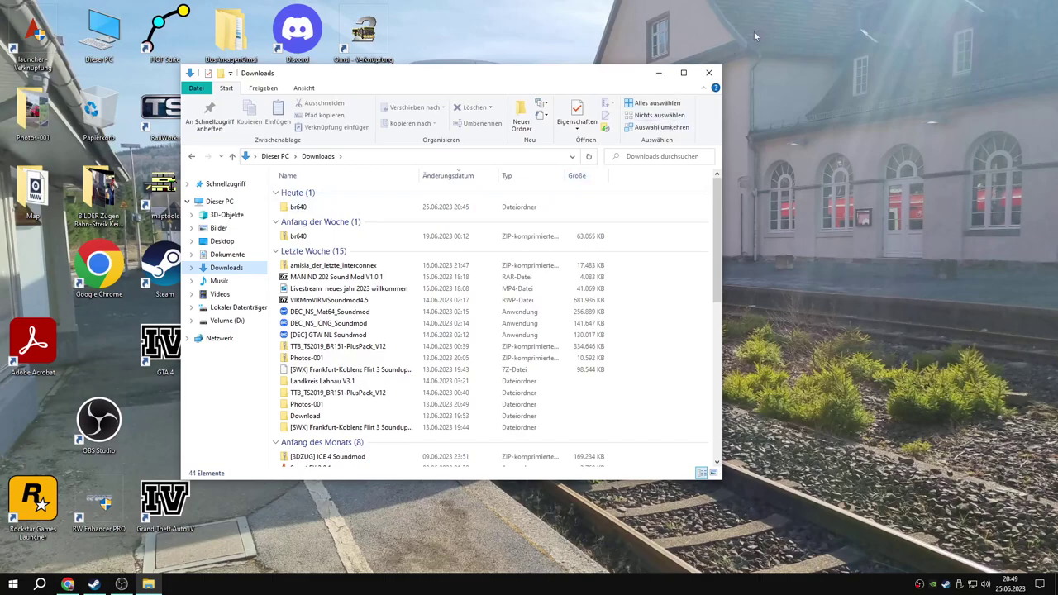
{"action": "left_click", "coordinate": [708, 73]}
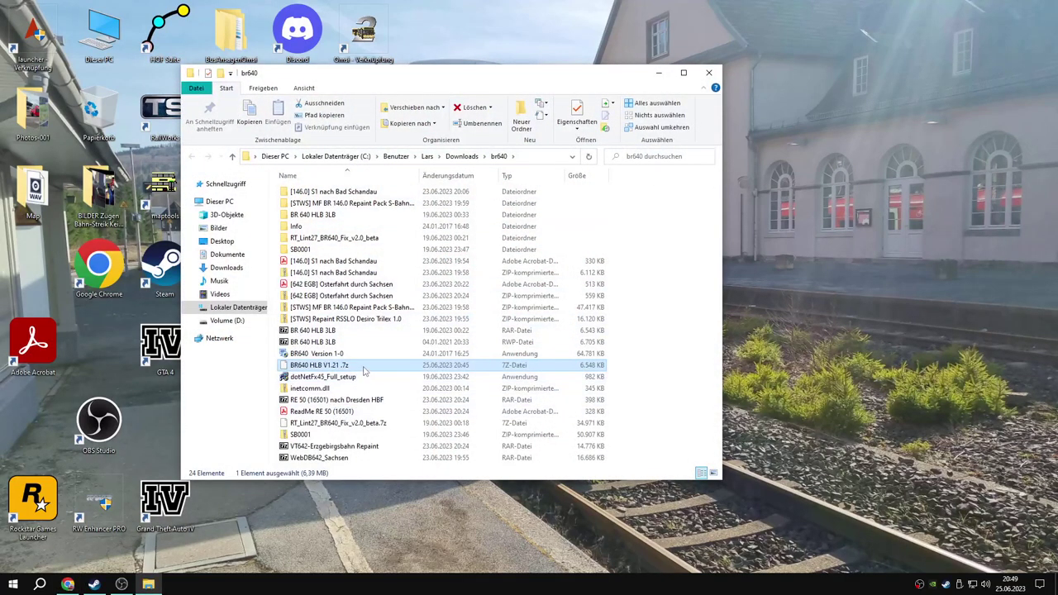
- Put the BR640 HLB V1.21 .7z archive from the br640 folder onto the desktop and close the folder window
{"action": "left_click_drag", "start_coordinate": [364, 370], "coordinate": [920, 238]}
{"action": "left_click", "coordinate": [797, 311]}
{"action": "left_click", "coordinate": [712, 80]}
{"action": "left_click_drag", "start_coordinate": [958, 188], "coordinate": [562, 190]}
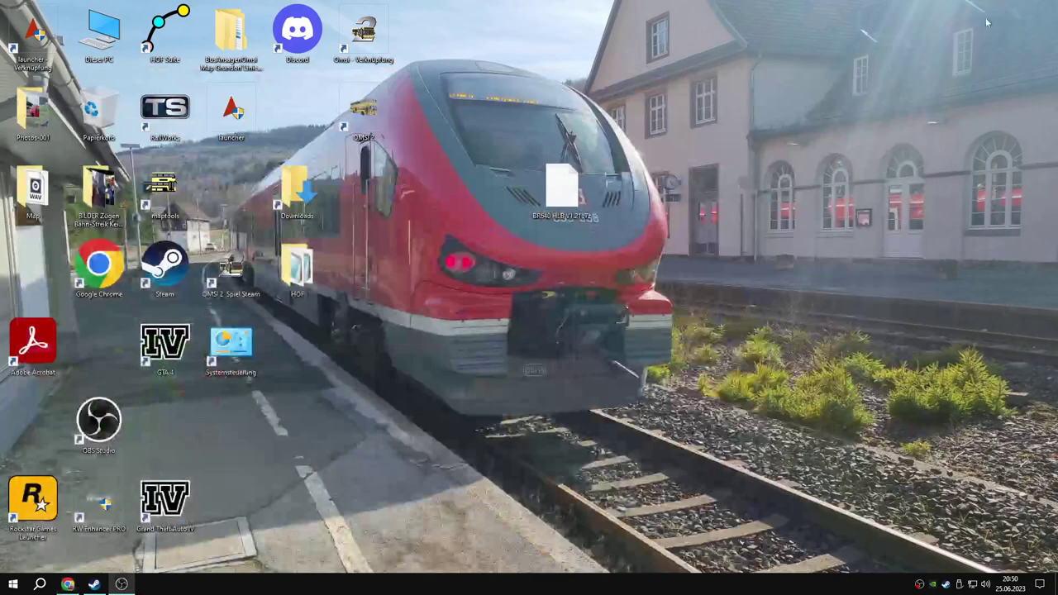
{"action": "left_click", "coordinate": [988, 8]}
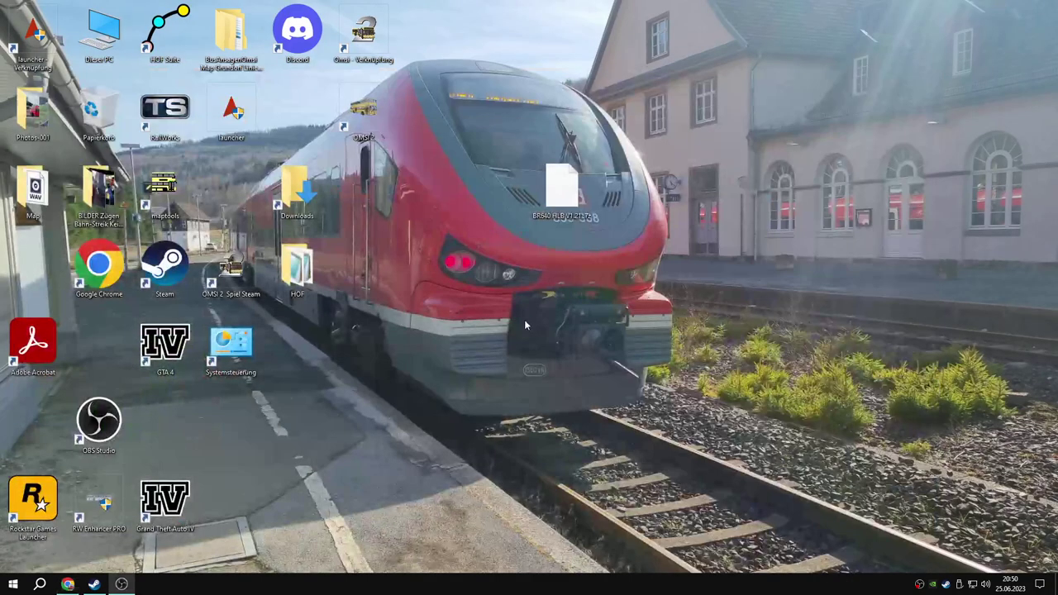
- Open the RailWorks folder from the desktop and move its window aside so the archive stays accessible
{"action": "right_click", "coordinate": [567, 203]}
{"action": "left_click", "coordinate": [506, 272]}
{"action": "double_click", "coordinate": [164, 111]}
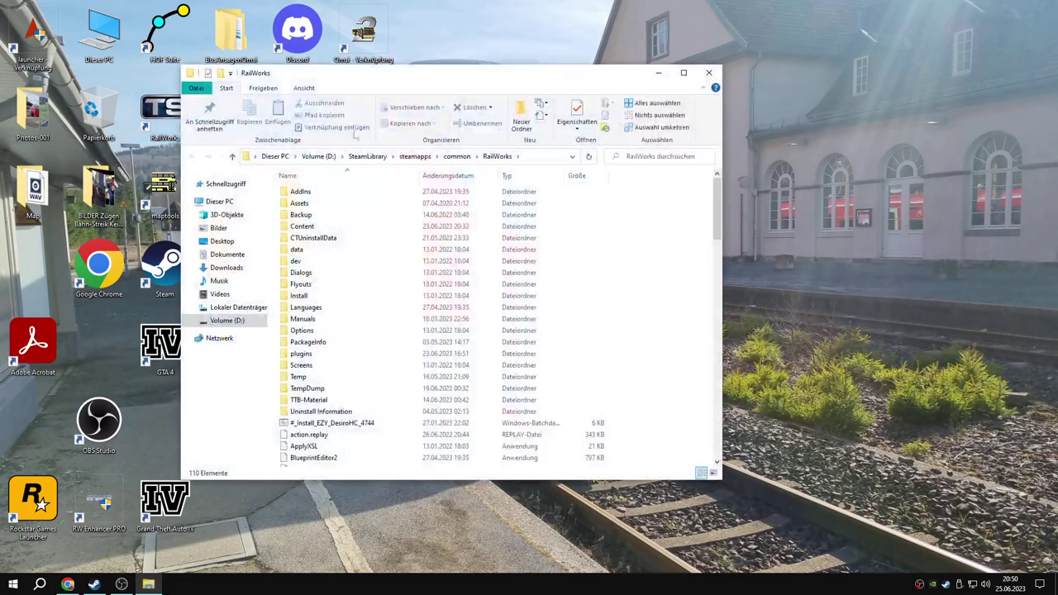
{"action": "left_click_drag", "start_coordinate": [385, 80], "coordinate": [188, 69]}
- Extract the desktop archive with 7-Zip into its own BR640 HLB V1.21 folder and delete the archive file
{"action": "left_click_drag", "start_coordinate": [563, 185], "coordinate": [752, 188]}
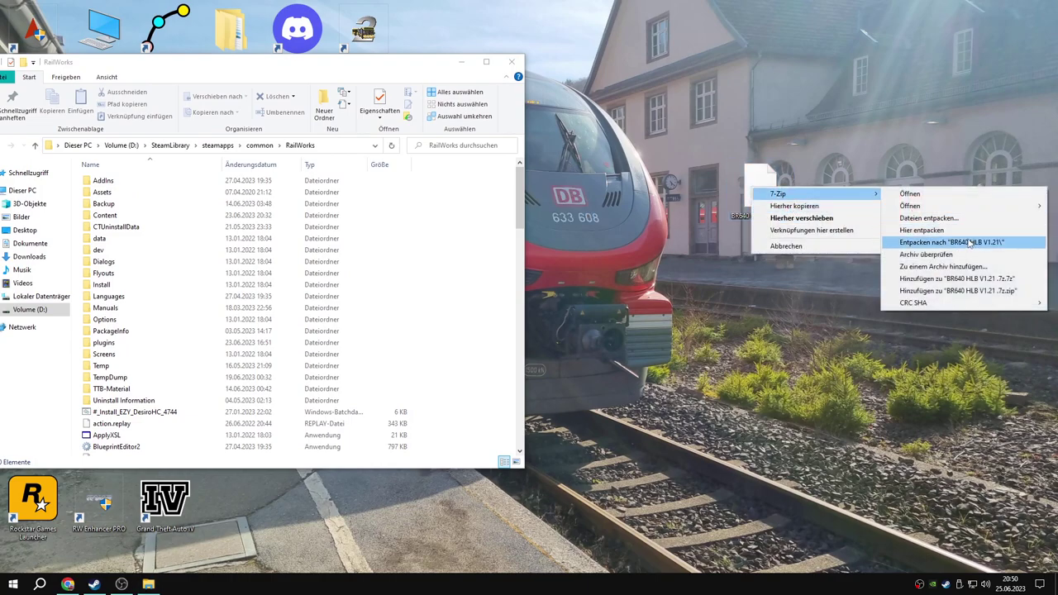
{"action": "left_click", "coordinate": [969, 241]}
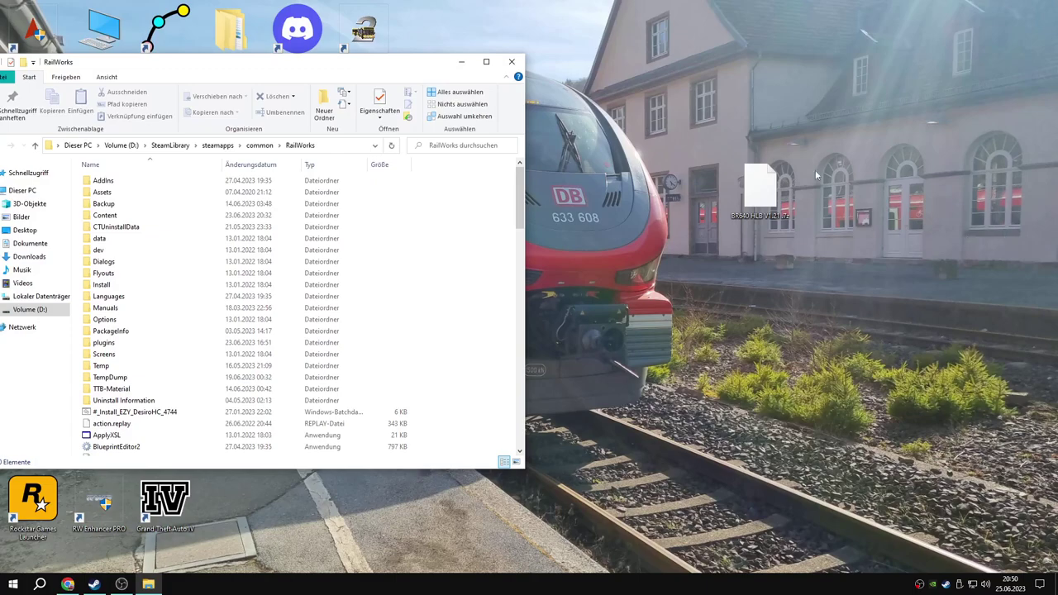
{"action": "right_click", "coordinate": [773, 181]}
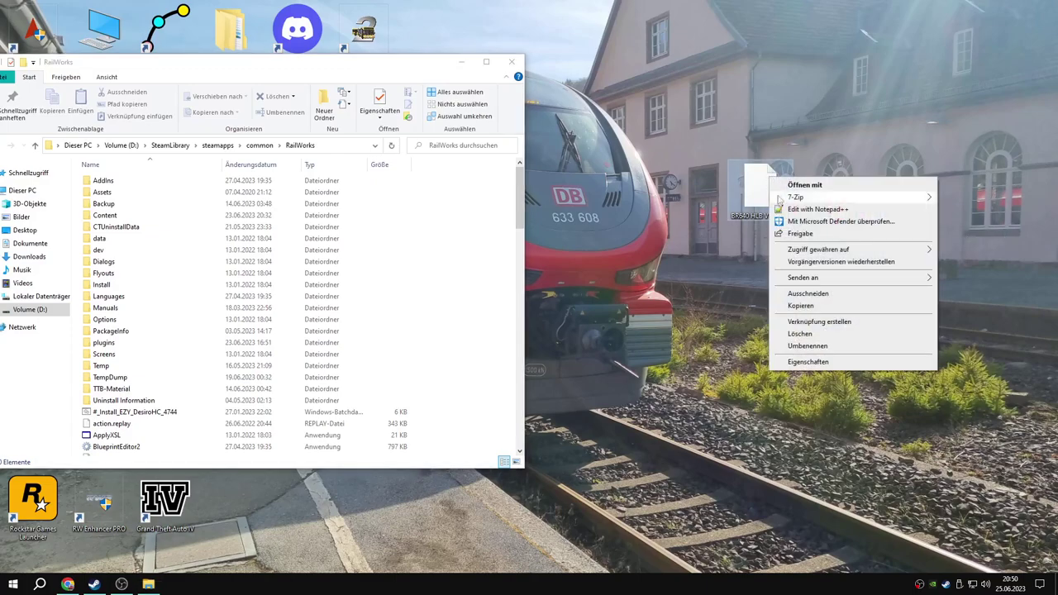
{"action": "left_click", "coordinate": [831, 334]}
{"action": "left_click", "coordinate": [571, 336]}
- Open the extracted BR640 HLB V1.21 folder beside the RailWorks window and go into its BR640 HLB V1.2 subfolder
{"action": "left_click_drag", "start_coordinate": [264, 56], "coordinate": [436, 296]}
{"action": "left_click_drag", "start_coordinate": [33, 266], "coordinate": [958, 273]}
{"action": "left_click_drag", "start_coordinate": [532, 304], "coordinate": [500, 62]}
{"action": "left_click", "coordinate": [973, 266]}
{"action": "double_click", "coordinate": [974, 267]}
{"action": "left_click_drag", "start_coordinate": [360, 78], "coordinate": [785, 93]}
{"action": "double_click", "coordinate": [710, 204]}
- Read the Lint 27 HLB Installation text file and close it
{"action": "double_click", "coordinate": [707, 215]}
{"action": "left_click_drag", "start_coordinate": [156, 86], "coordinate": [256, 85]}
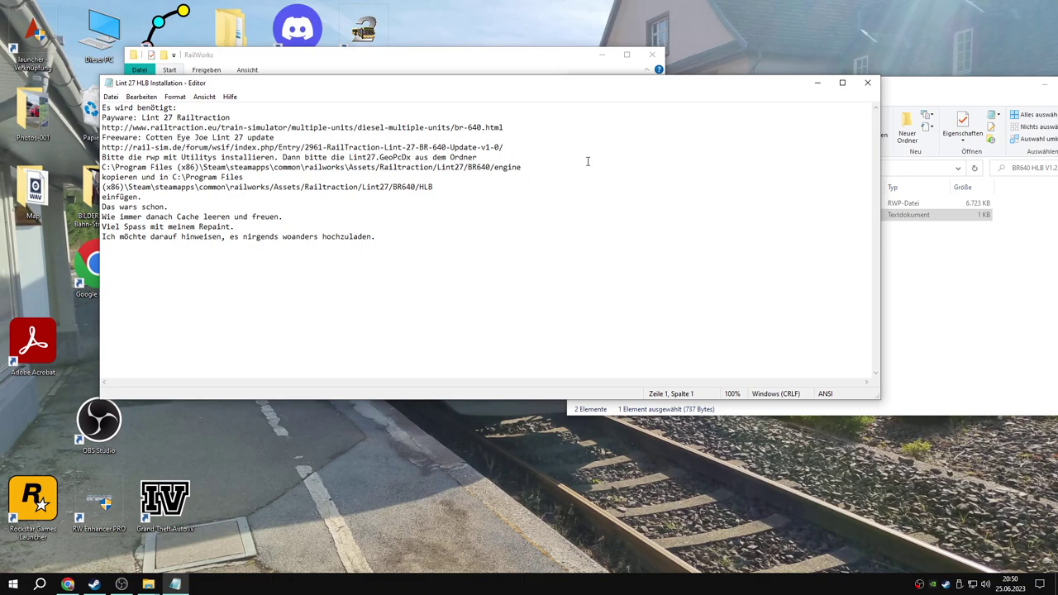
{"action": "left_click", "coordinate": [866, 82]}
- Open the Lint 27 HLB 1.2 package as a 7-Zip archive and place its window beside the RailWorks folder
{"action": "left_click", "coordinate": [719, 203]}
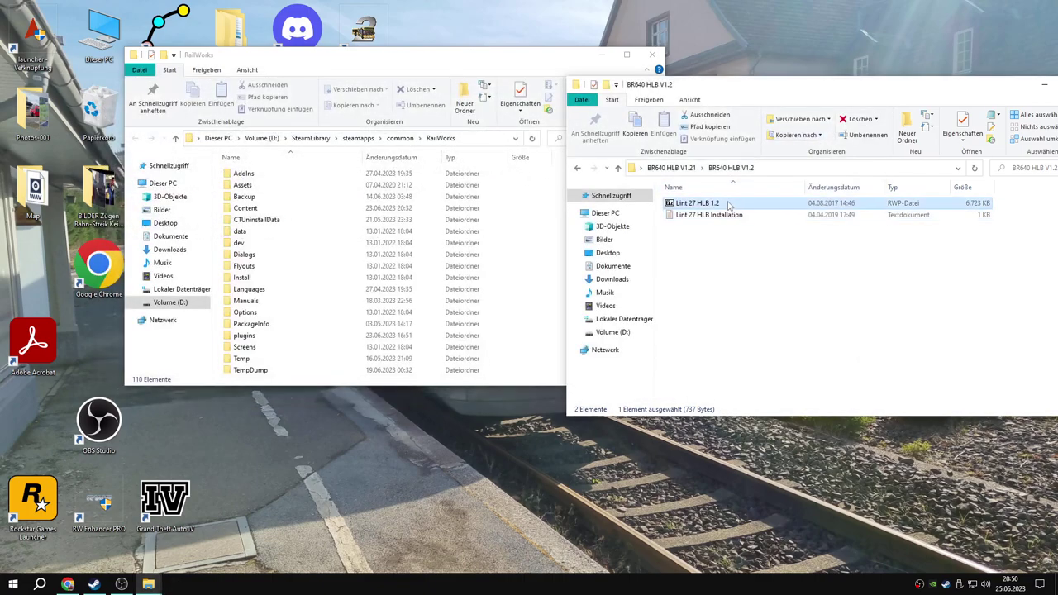
{"action": "right_click", "coordinate": [726, 202]}
{"action": "mouse_move", "coordinate": [756, 223]}
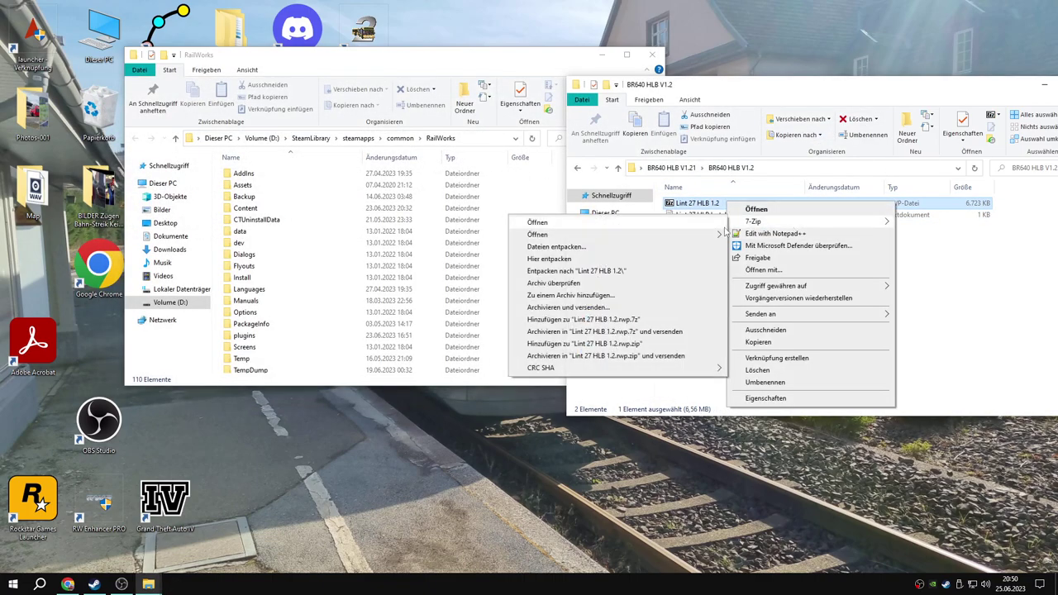
{"action": "left_click", "coordinate": [716, 223]}
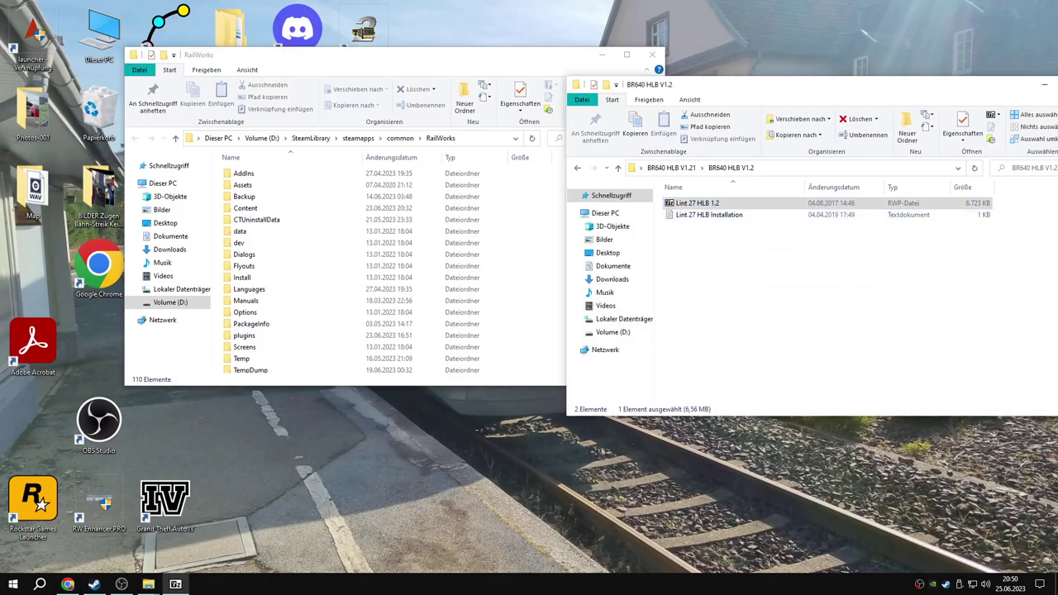
{"action": "left_click_drag", "start_coordinate": [944, 146], "coordinate": [786, 83]}
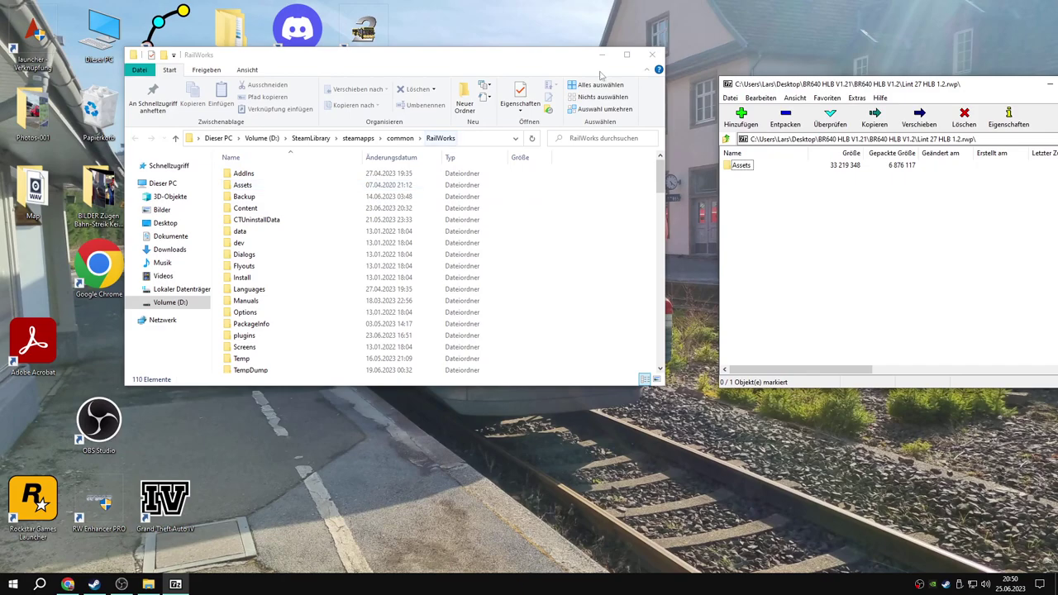
- Locate the Utilities application in the RailWorks folder, launch it for a look and close it
{"action": "scroll", "coordinate": [385, 275], "scroll_direction": "down", "scroll_amount": 20}
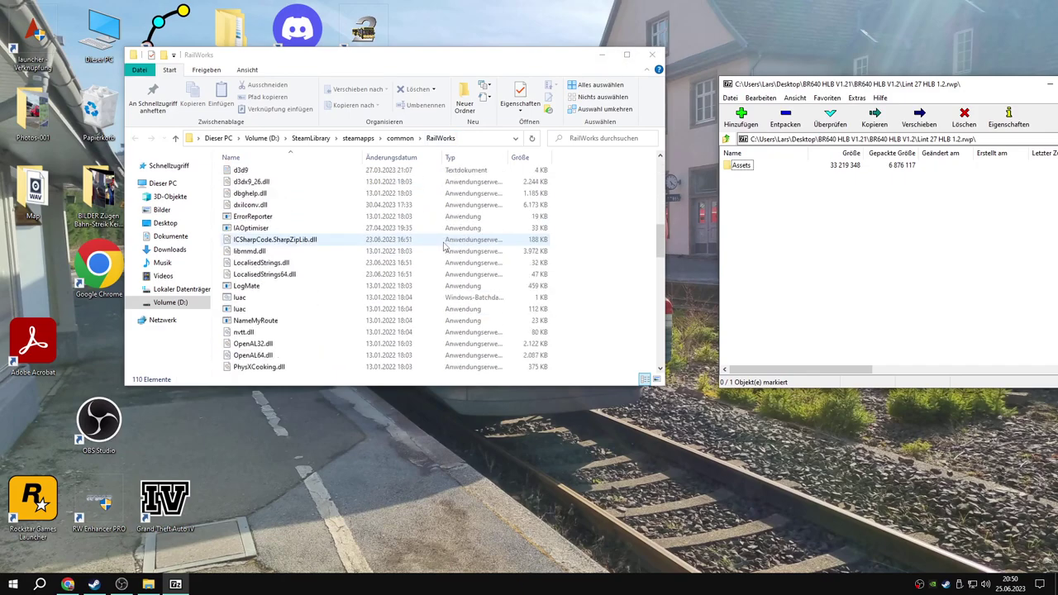
{"action": "scroll", "coordinate": [385, 276], "scroll_direction": "down", "scroll_amount": 2}
{"action": "scroll", "coordinate": [312, 276], "scroll_direction": "up", "scroll_amount": 6}
{"action": "scroll", "coordinate": [311, 276], "scroll_direction": "down", "scroll_amount": 10}
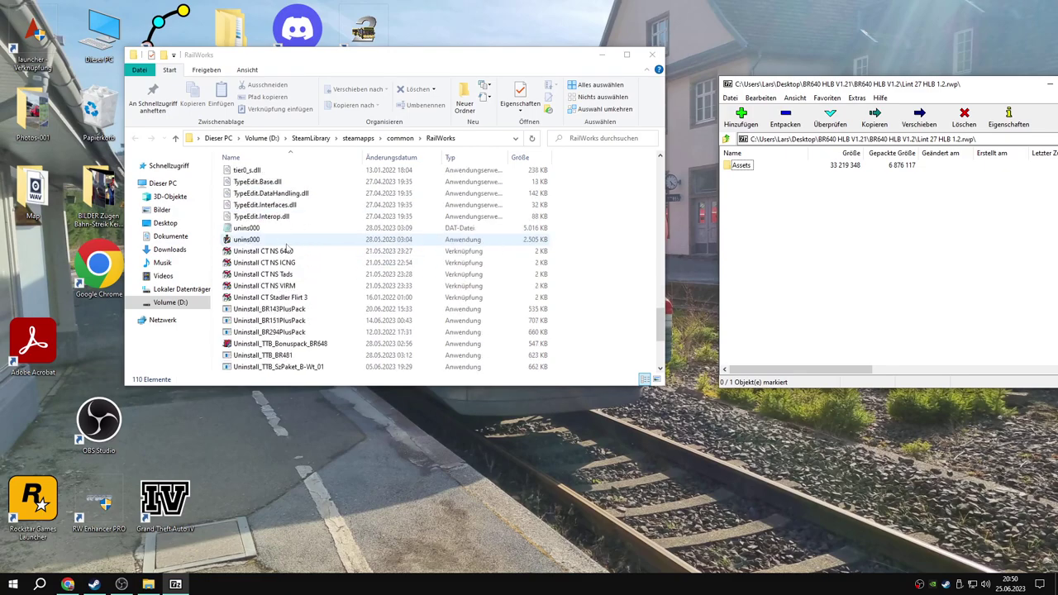
{"action": "left_click", "coordinate": [251, 309]}
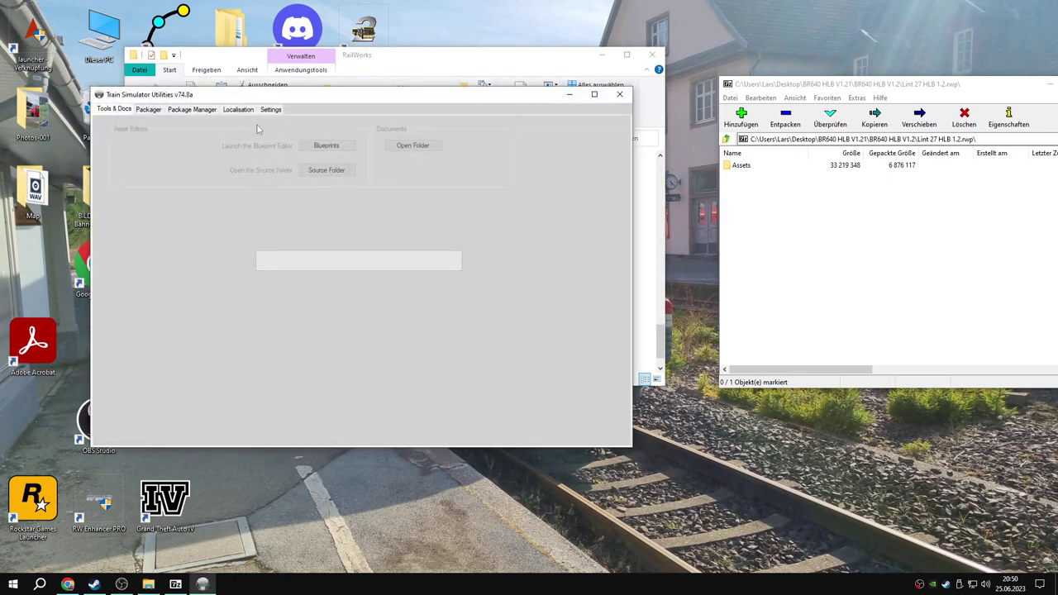
{"action": "left_click", "coordinate": [620, 97]}
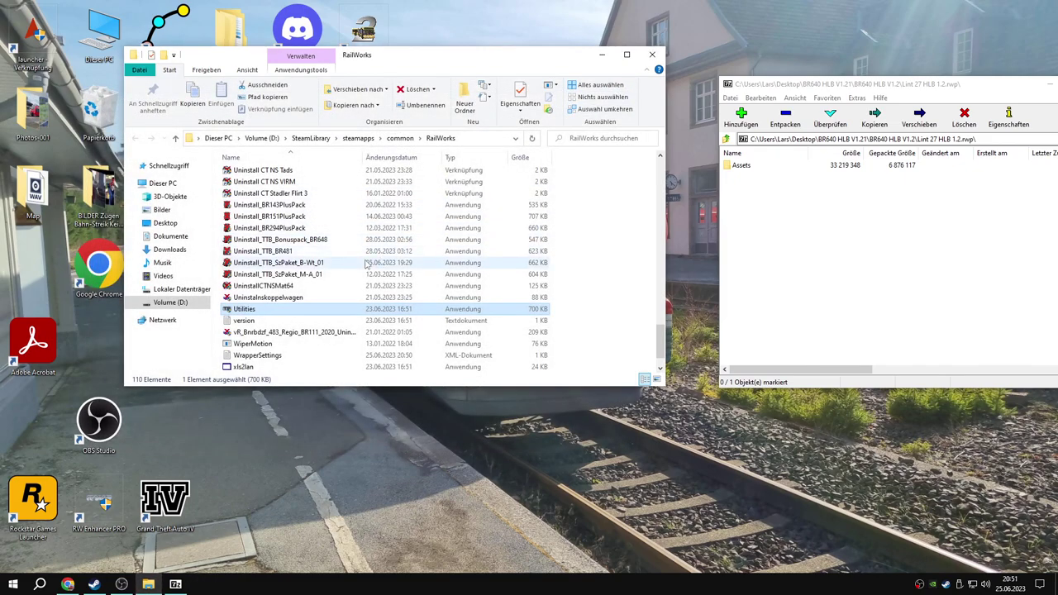
- Navigate to Assets\Railtraction in both the 7-Zip archive and the RailWorks folder
{"action": "scroll", "coordinate": [368, 263], "scroll_direction": "up", "scroll_amount": 15}
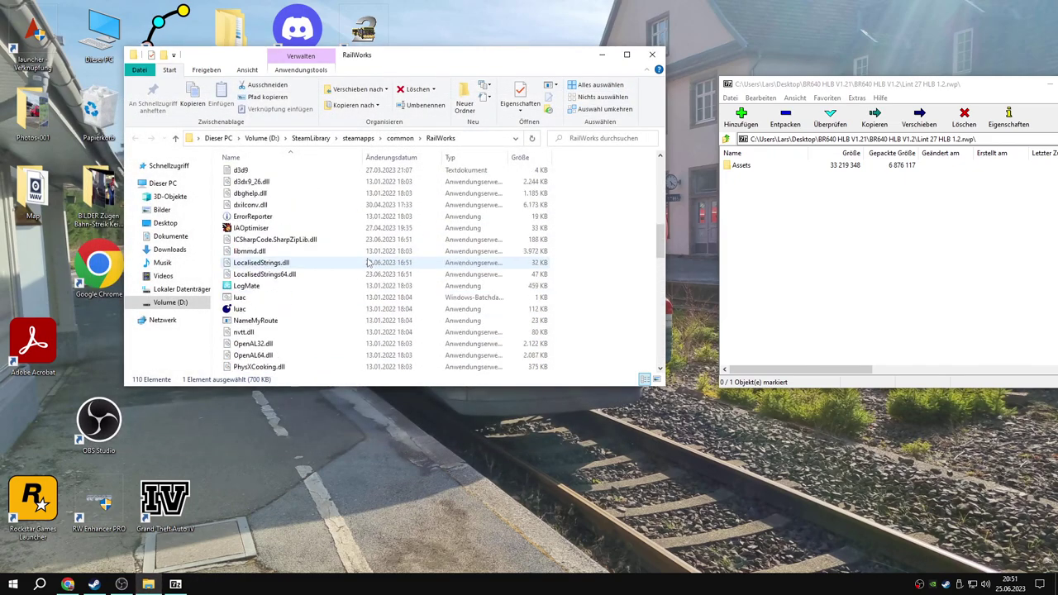
{"action": "double_click", "coordinate": [738, 165]}
{"action": "double_click", "coordinate": [740, 166]}
{"action": "scroll", "coordinate": [328, 207], "scroll_direction": "up", "scroll_amount": 10}
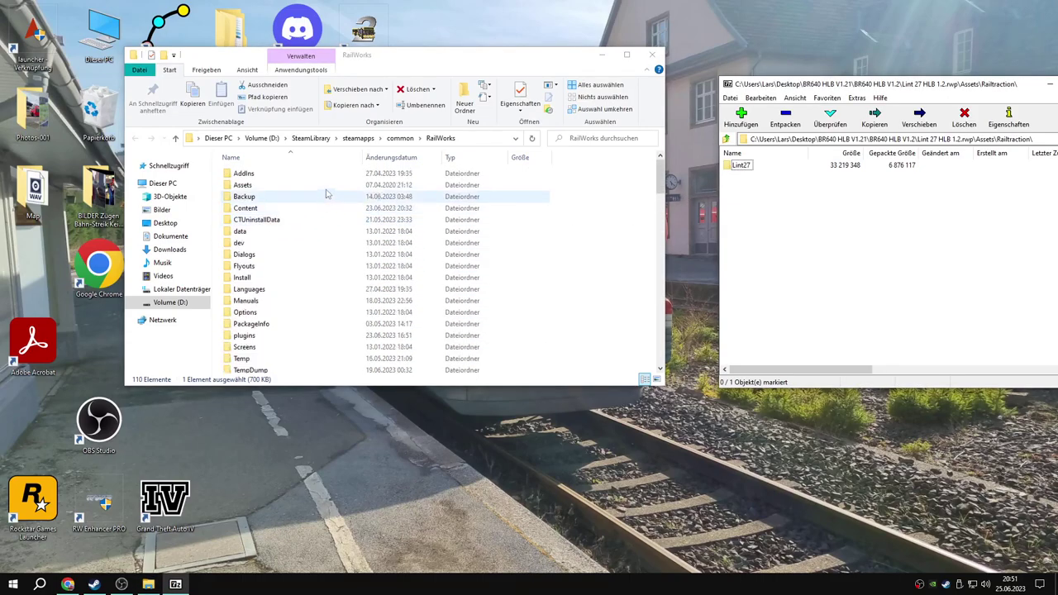
{"action": "double_click", "coordinate": [325, 184]}
{"action": "scroll", "coordinate": [339, 215], "scroll_direction": "down", "scroll_amount": 10}
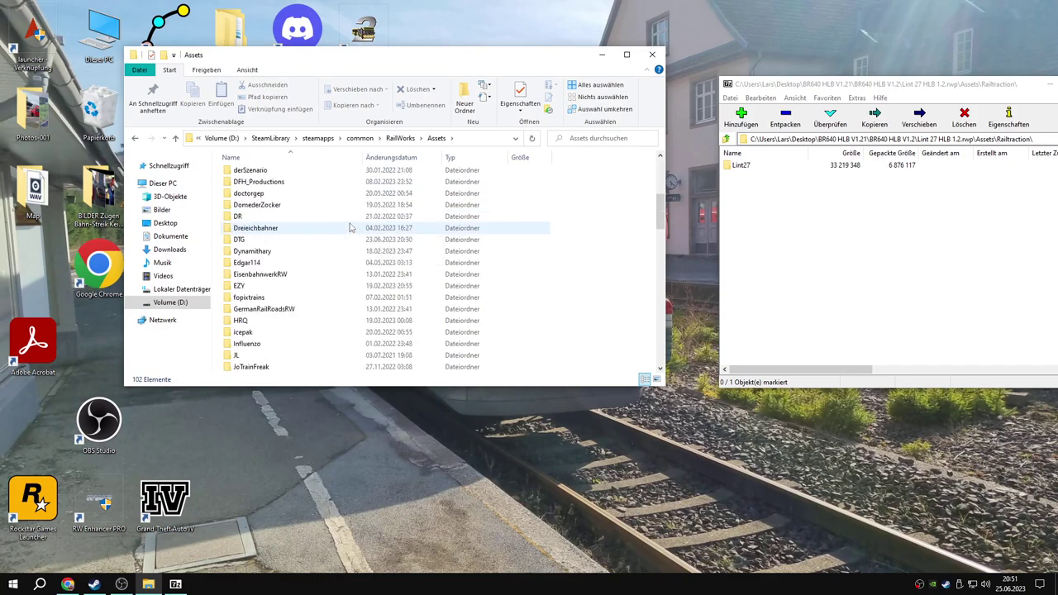
{"action": "scroll", "coordinate": [350, 227], "scroll_direction": "down", "scroll_amount": 6}
{"action": "scroll", "coordinate": [350, 225], "scroll_direction": "down", "scroll_amount": 5}
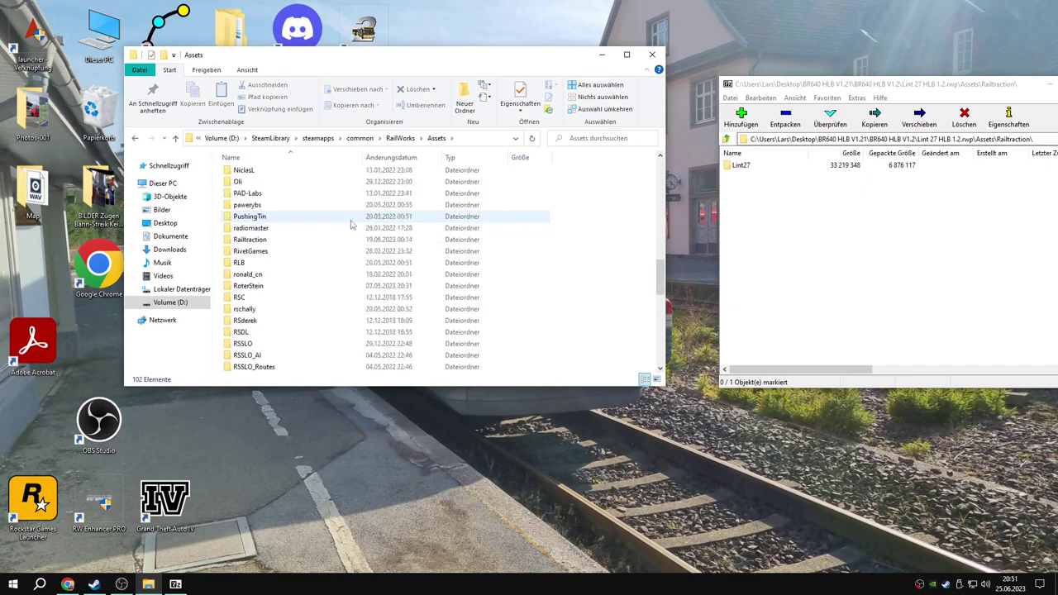
{"action": "double_click", "coordinate": [290, 239]}
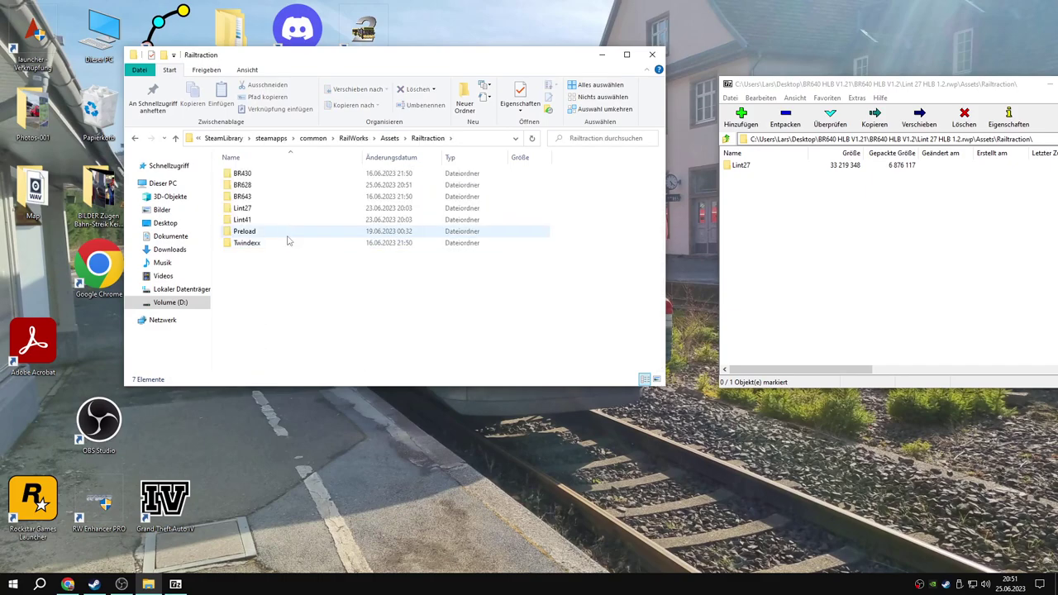
- Open the Lint27 folder inside the RailWorks installation's Railtraction folder
{"action": "left_click", "coordinate": [893, 275]}
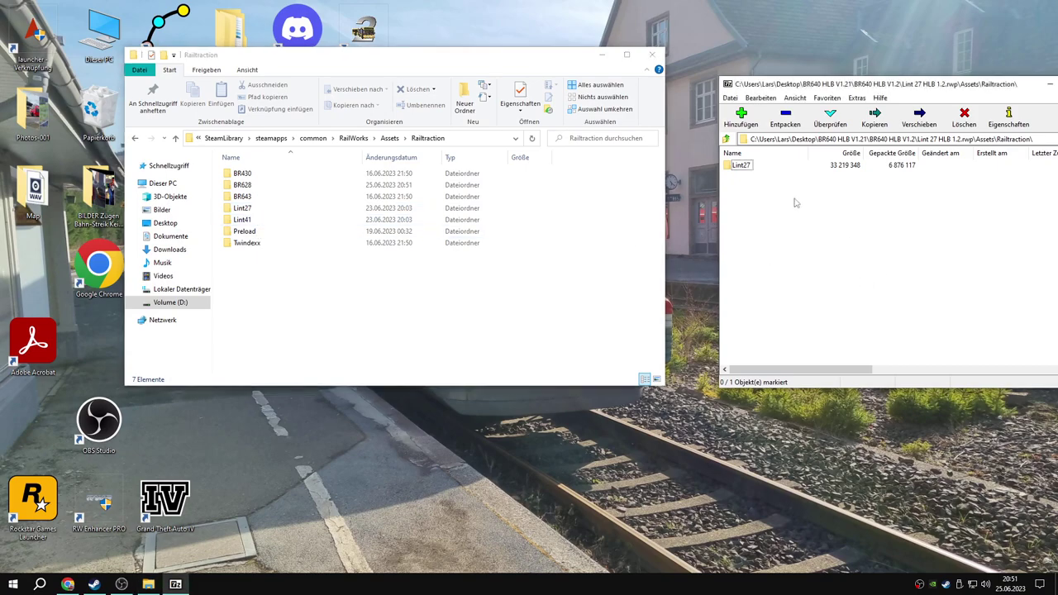
{"action": "left_click", "coordinate": [276, 221]}
{"action": "left_click", "coordinate": [269, 210]}
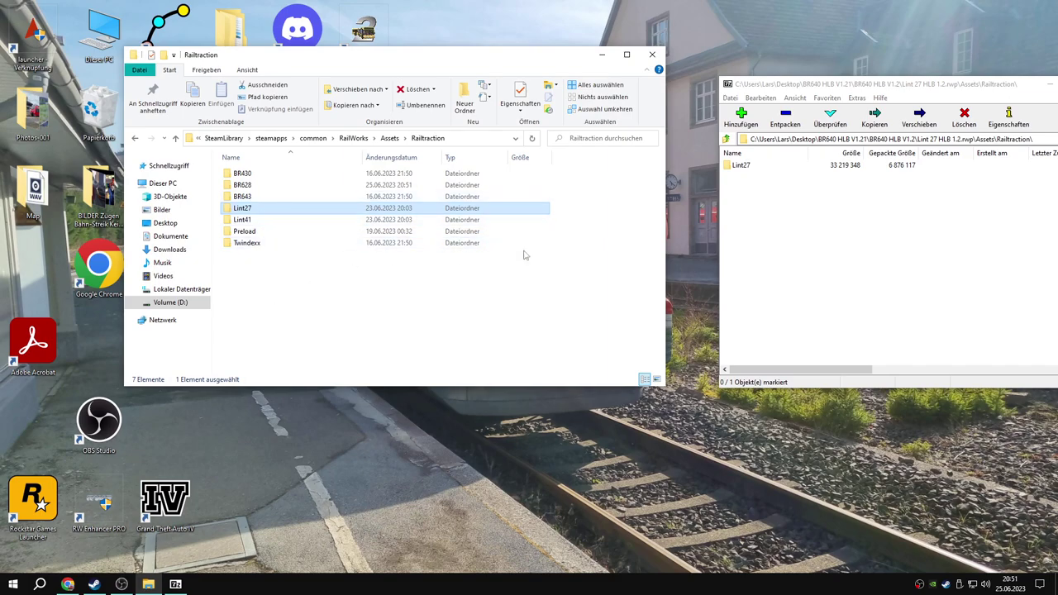
{"action": "double_click", "coordinate": [267, 209]}
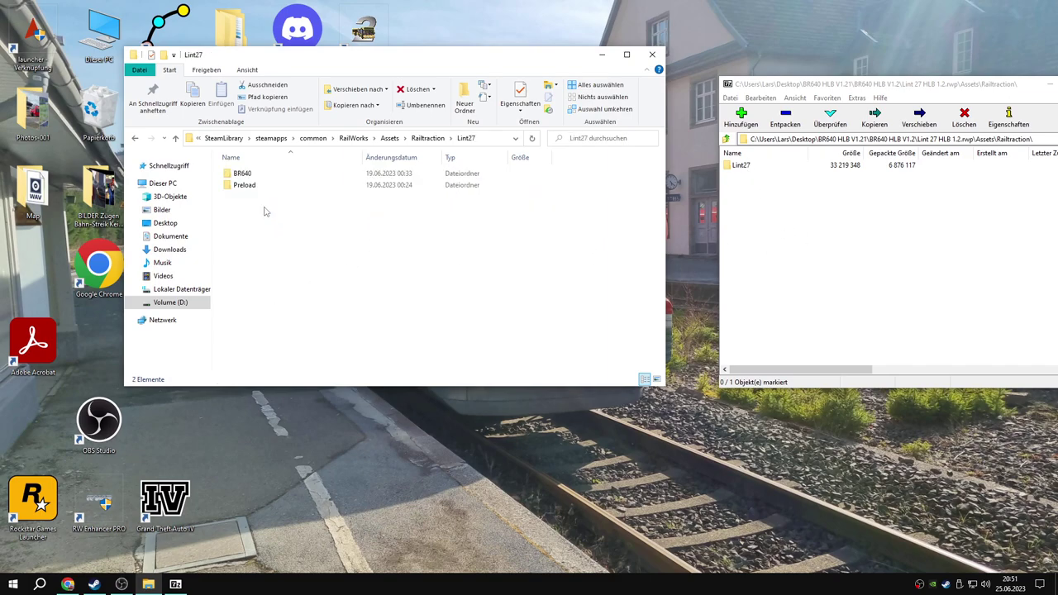
- Empty the recycle bin and close its window
{"action": "double_click", "coordinate": [92, 116]}
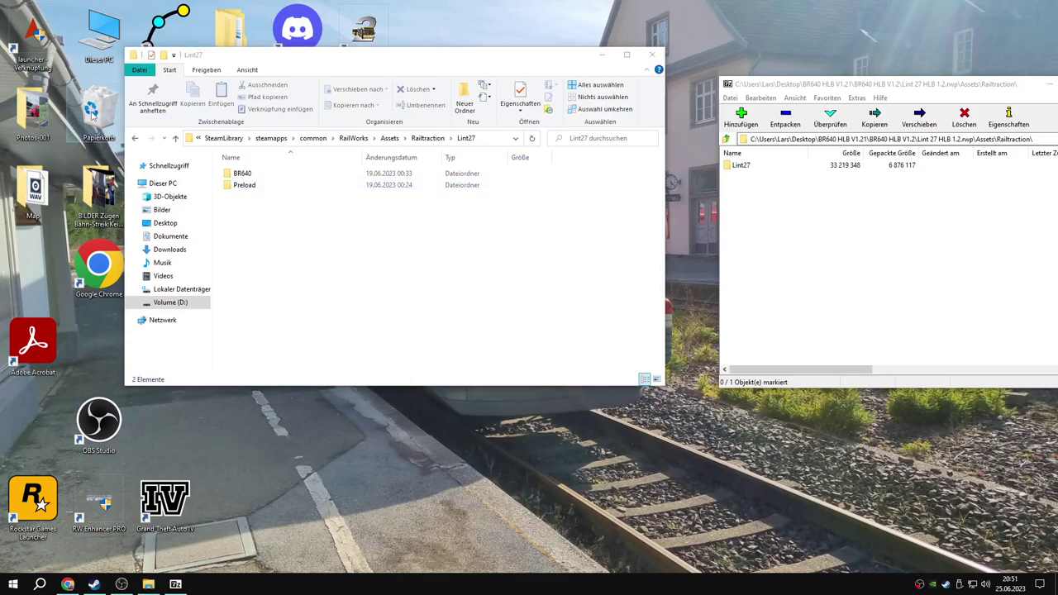
{"action": "right_click", "coordinate": [705, 276]}
{"action": "left_click", "coordinate": [723, 368]}
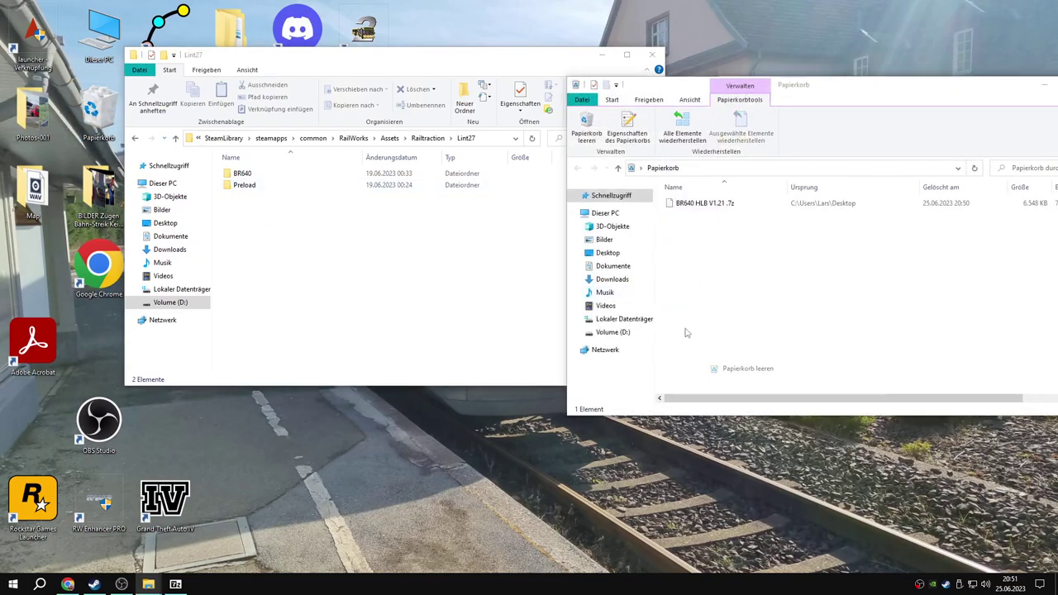
{"action": "left_click", "coordinate": [571, 337]}
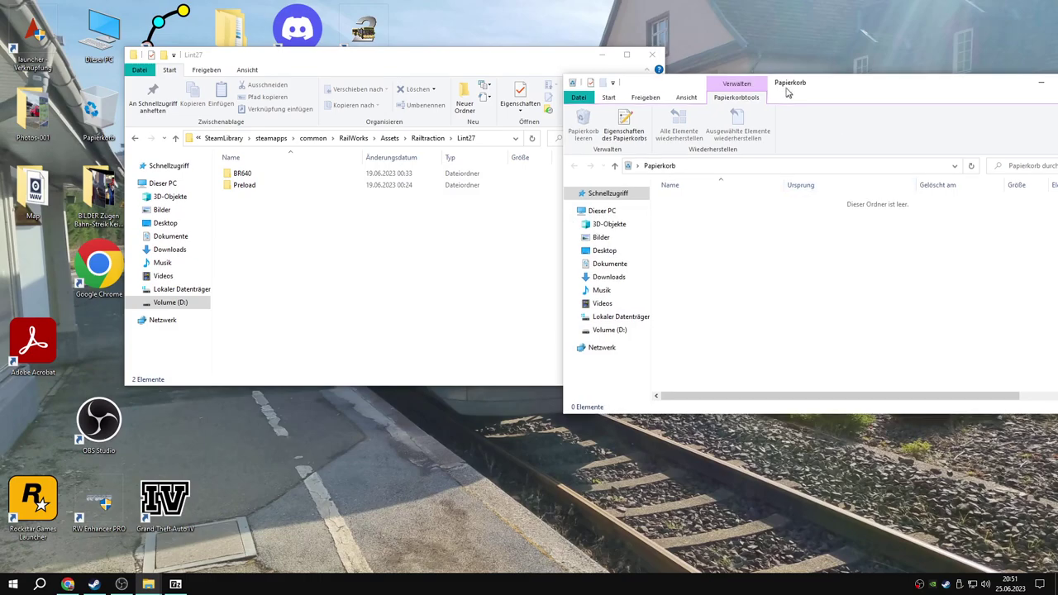
{"action": "left_click_drag", "start_coordinate": [790, 95], "coordinate": [346, 145]}
{"action": "left_click", "coordinate": [649, 133]}
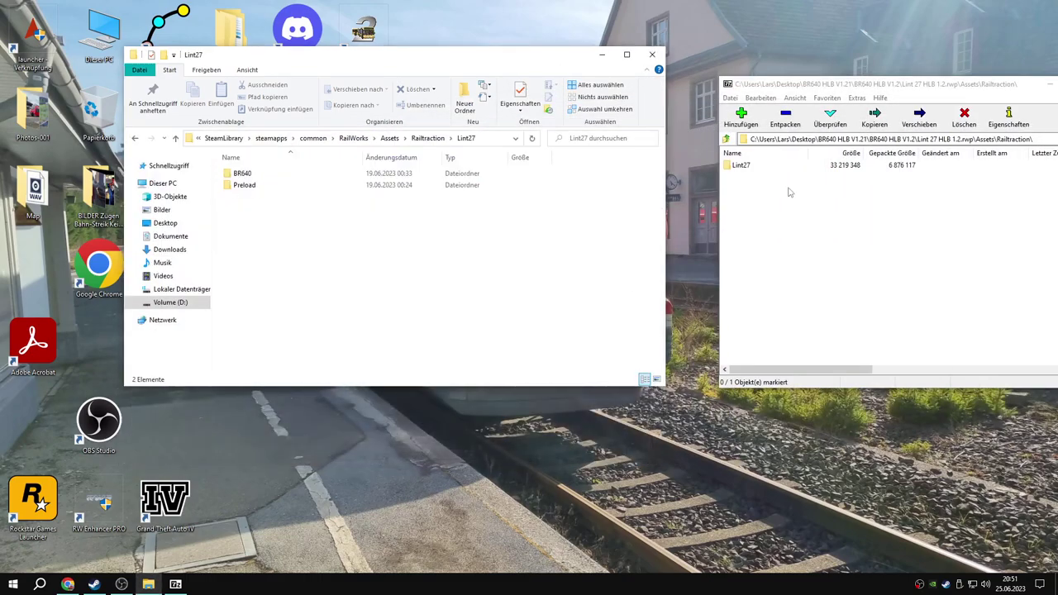
- Copy HLB 640_1X.bin and HLB 640_2X.bin from the archive's Lint27\Preload folder into the matching RailWorks Preload folder
{"action": "double_click", "coordinate": [743, 168]}
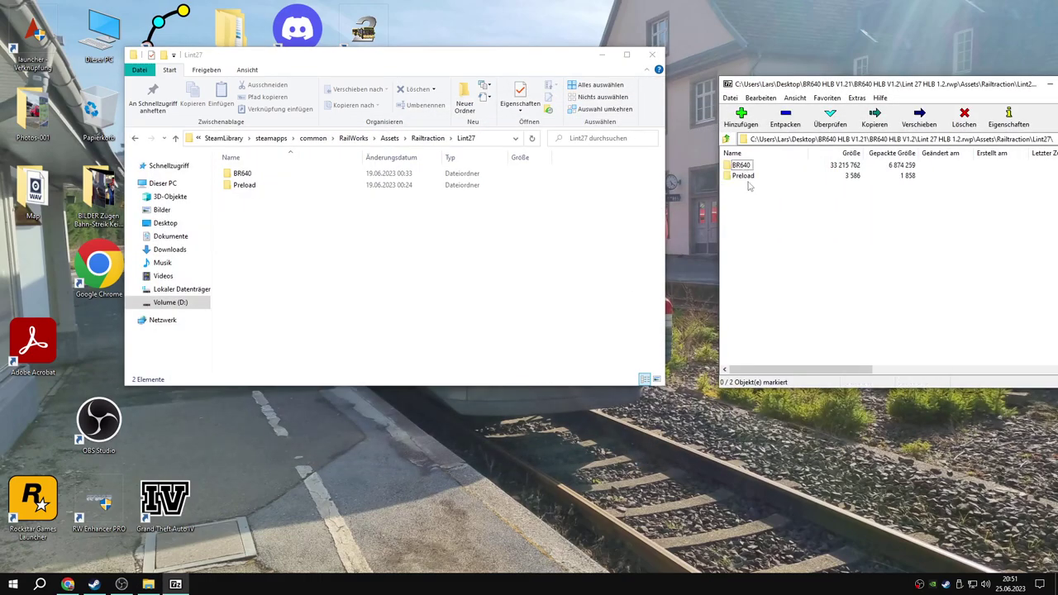
{"action": "double_click", "coordinate": [743, 176]}
{"action": "double_click", "coordinate": [293, 185]}
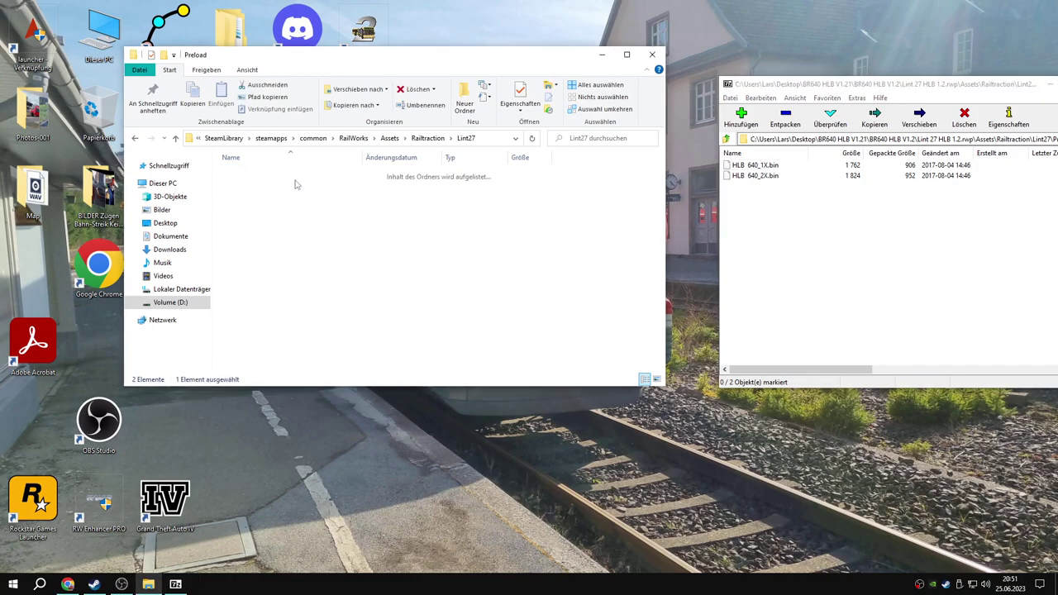
{"action": "left_click_drag", "start_coordinate": [825, 230], "coordinate": [334, 285]}
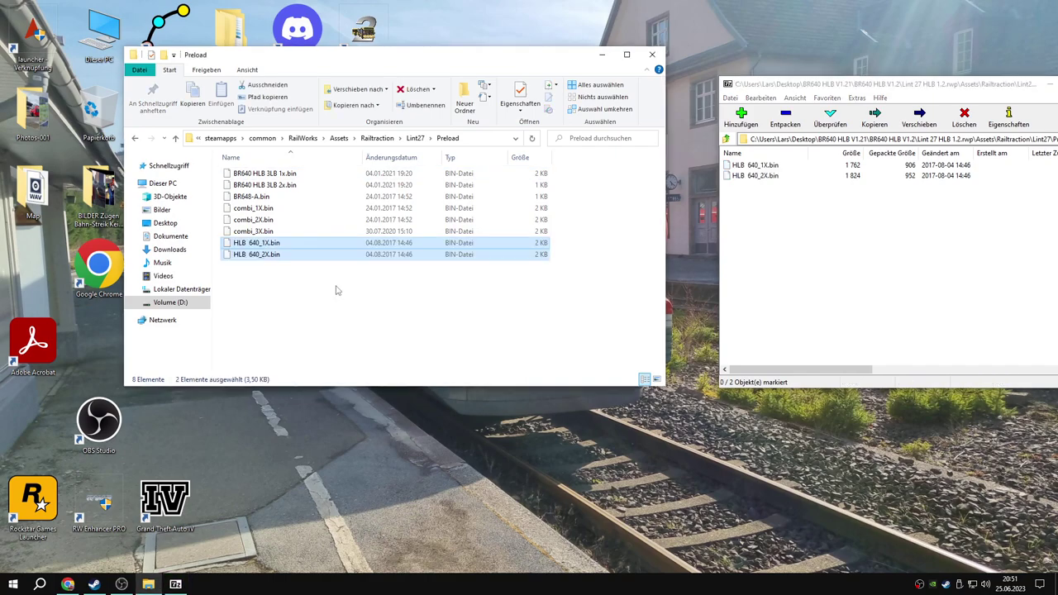
- Copy the HLB folder from the archive's Lint27\BR640 folder into the matching RailWorks BR640 folder and close the archive
{"action": "left_click", "coordinate": [414, 138]}
{"action": "double_click", "coordinate": [306, 175]}
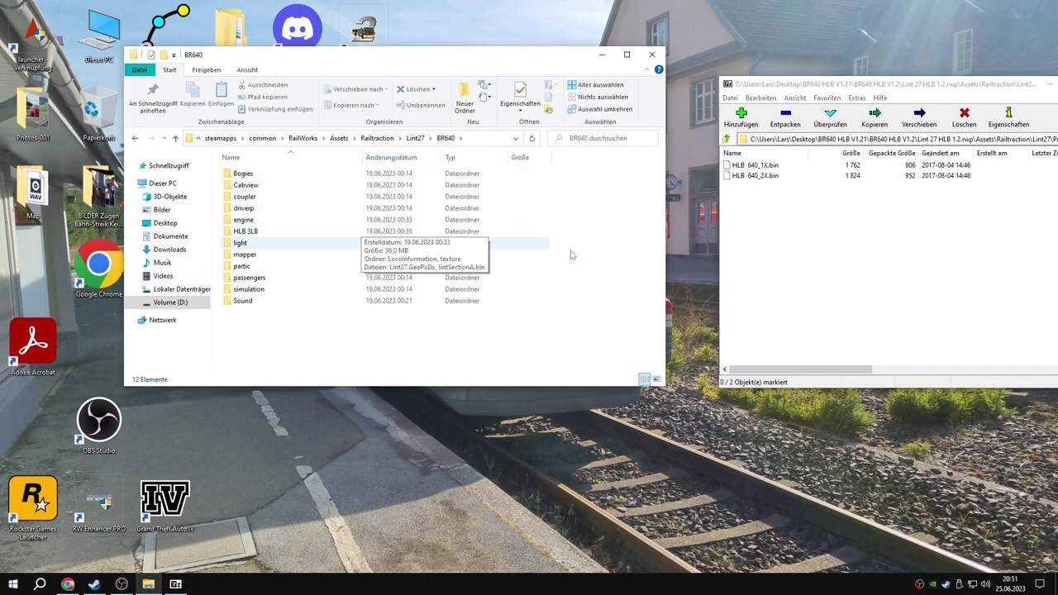
{"action": "left_click", "coordinate": [753, 201]}
{"action": "key", "text": "BackSpace"}
{"action": "left_click", "coordinate": [743, 167]}
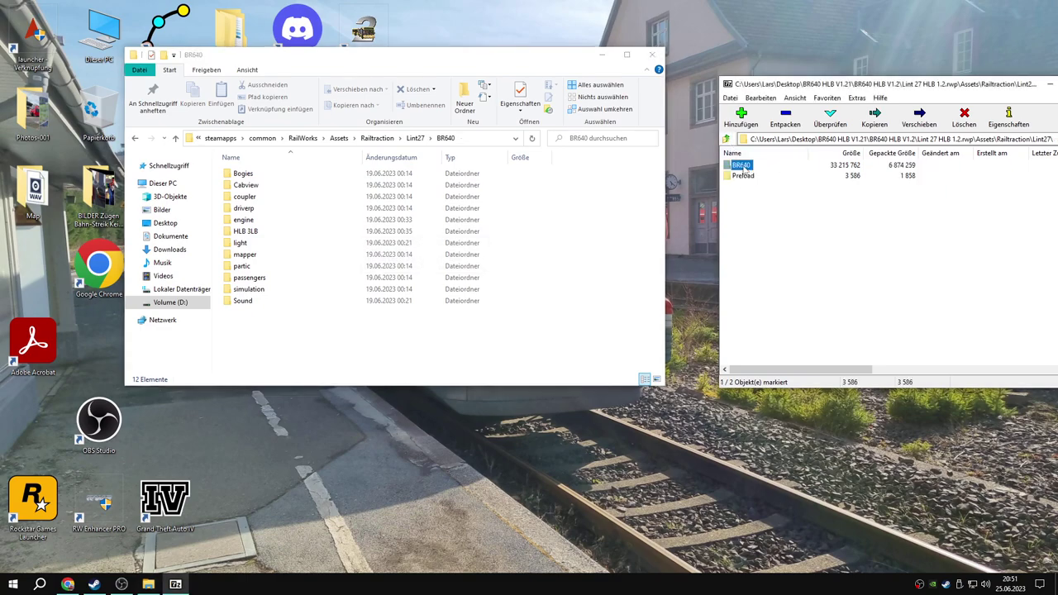
{"action": "double_click", "coordinate": [742, 168]}
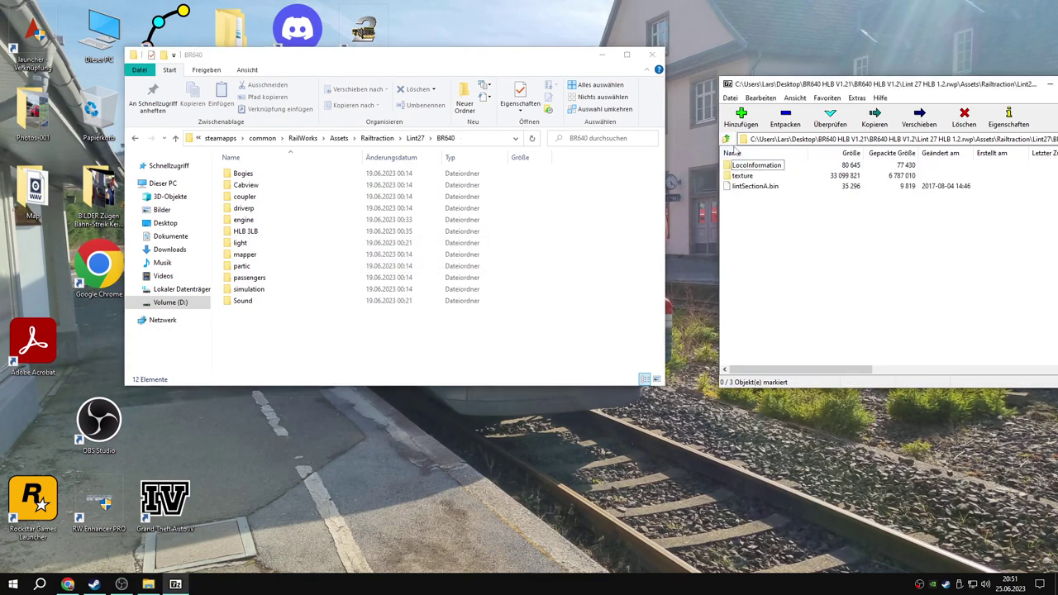
{"action": "key", "text": "BackSpace"}
{"action": "left_click_drag", "start_coordinate": [741, 167], "coordinate": [408, 329]}
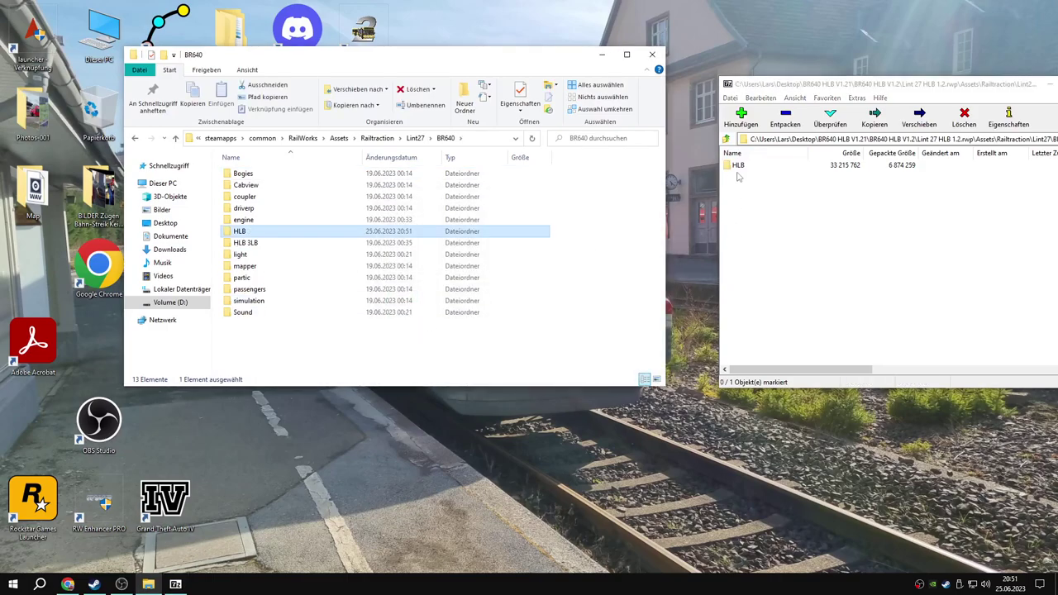
{"action": "right_click", "coordinate": [777, 91]}
{"action": "left_click", "coordinate": [810, 158]}
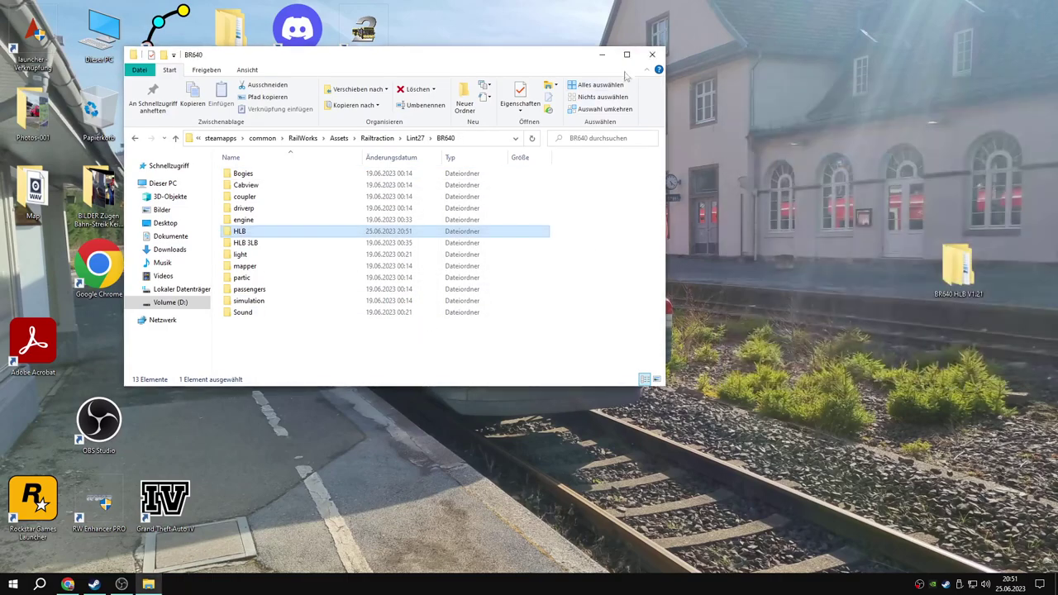
- Copy Lint27.GeoPcDx from BR640's HLB 3LB folder into its HLB folder and close the folder window
{"action": "left_click", "coordinate": [626, 54]}
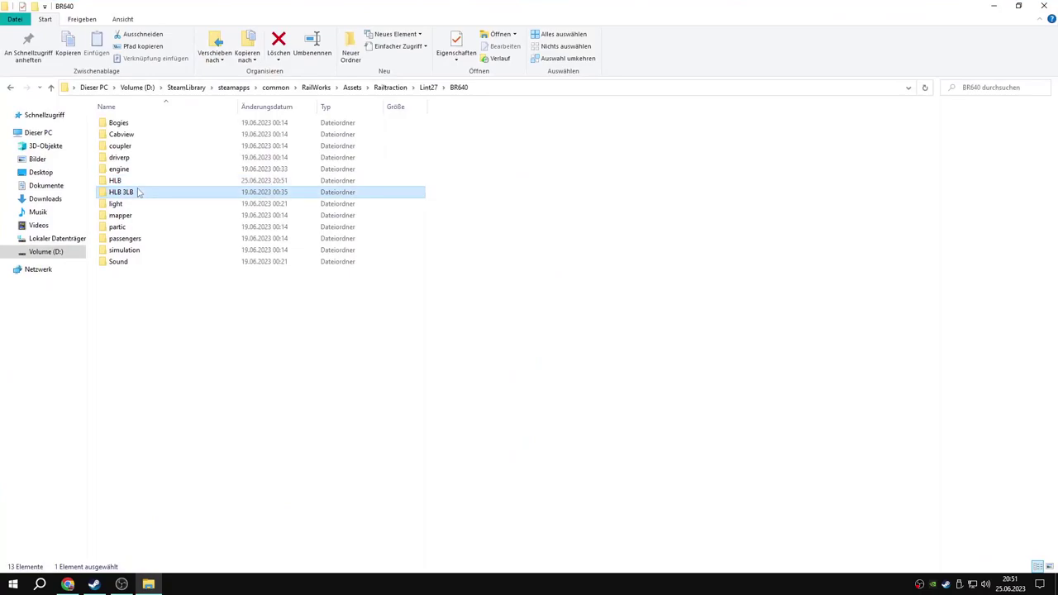
{"action": "double_click", "coordinate": [137, 192]}
{"action": "left_click", "coordinate": [146, 146]}
{"action": "right_click", "coordinate": [146, 147]}
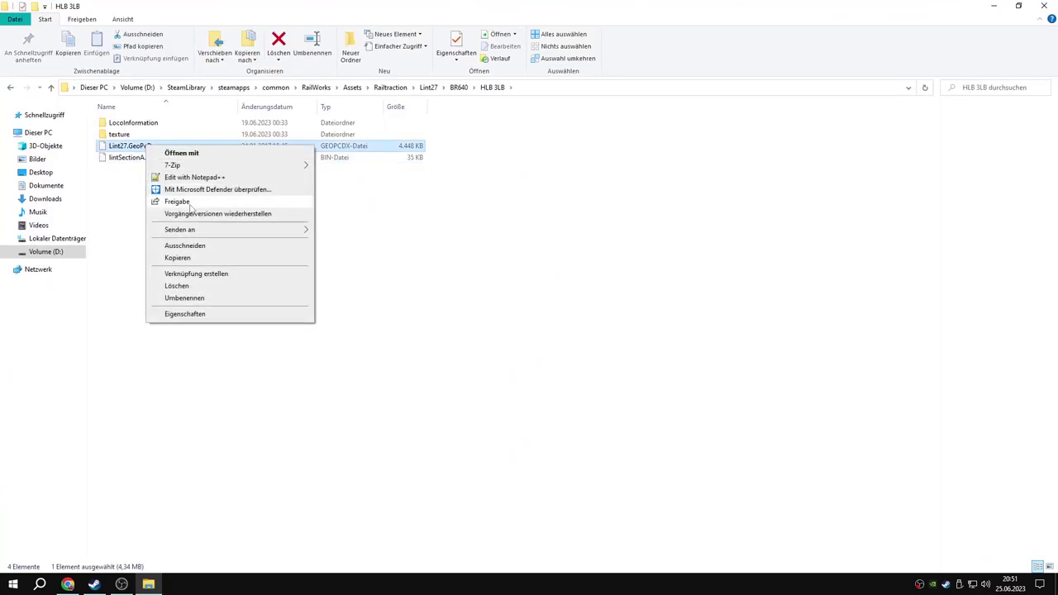
{"action": "left_click", "coordinate": [207, 255]}
{"action": "left_click", "coordinate": [458, 87]}
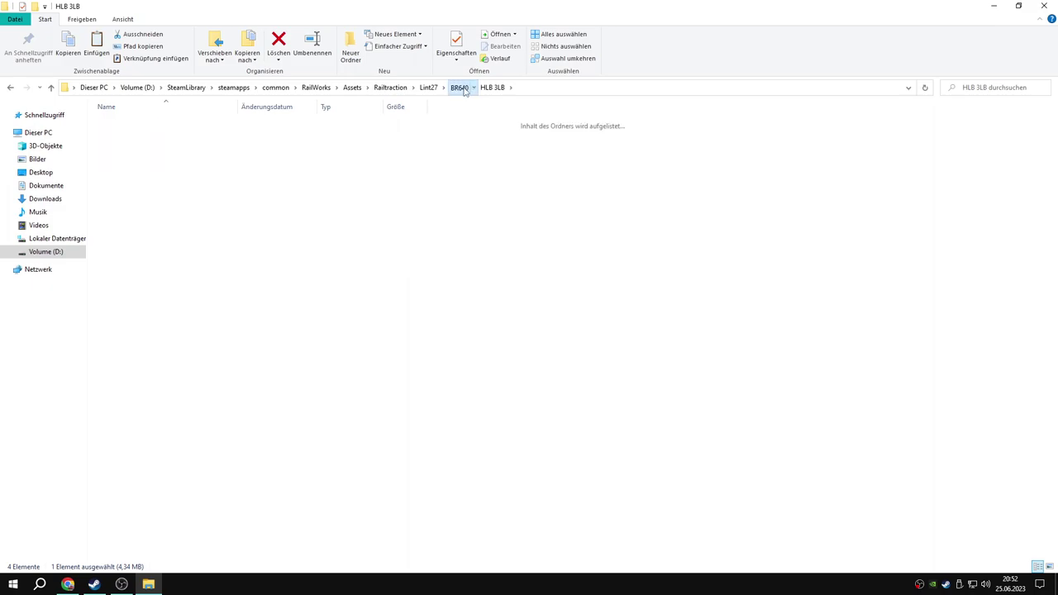
{"action": "double_click", "coordinate": [124, 182]}
{"action": "right_click", "coordinate": [140, 217]}
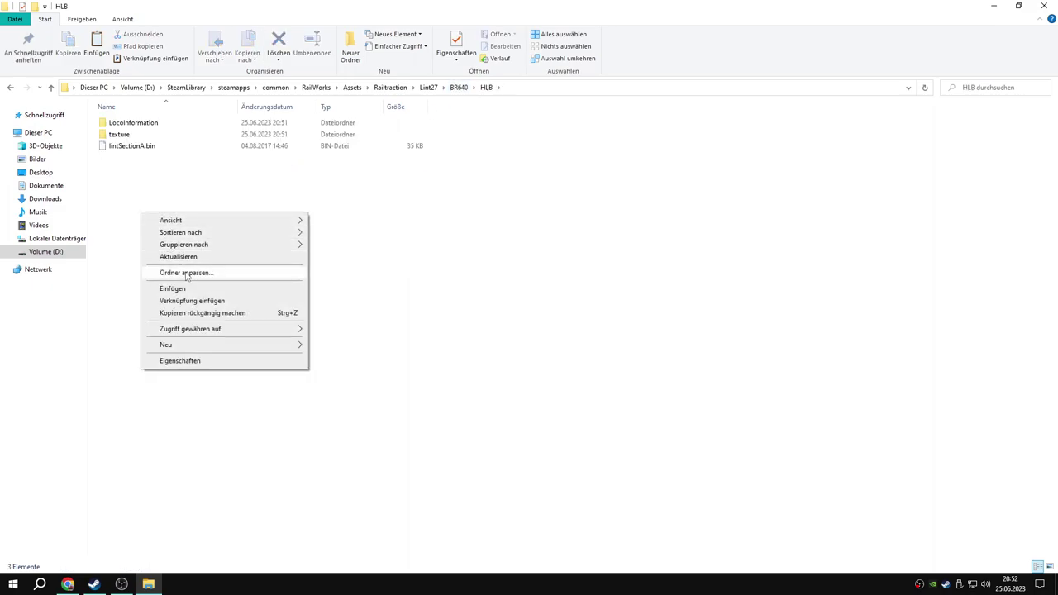
{"action": "left_click", "coordinate": [191, 289]}
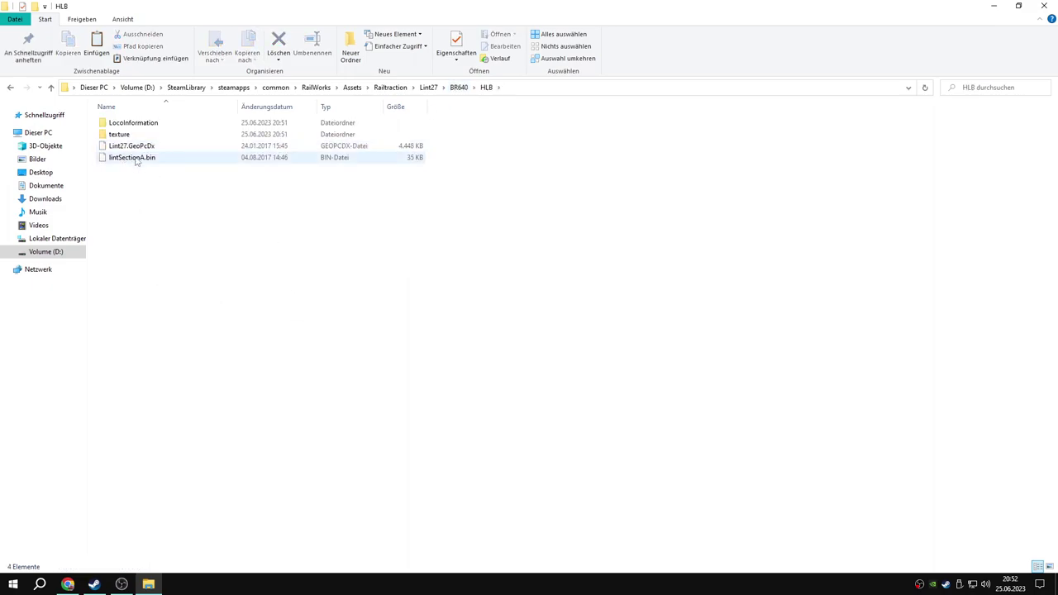
{"action": "left_click", "coordinate": [459, 87]}
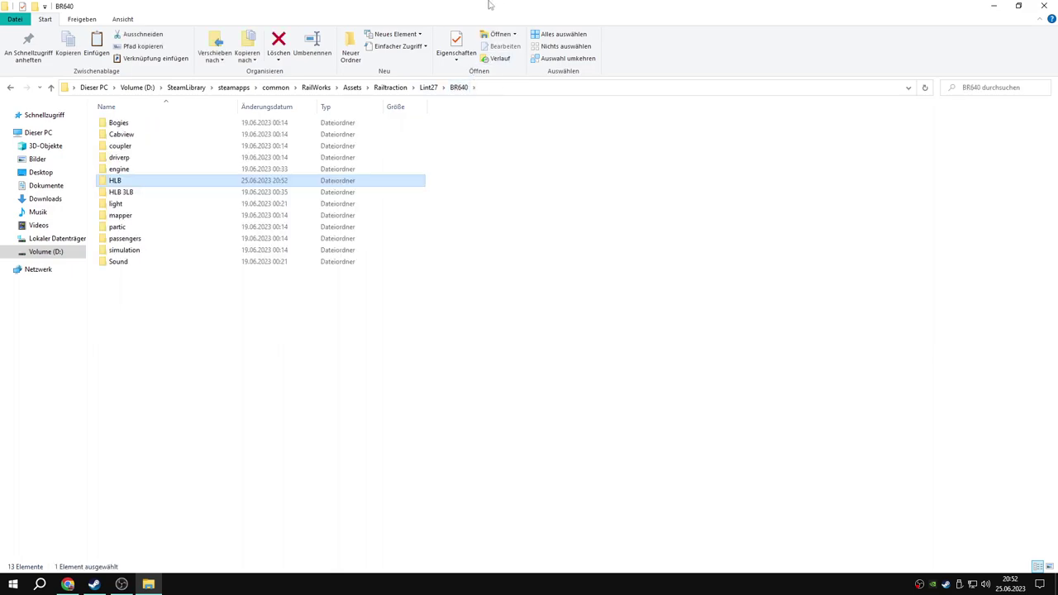
{"action": "left_click", "coordinate": [1043, 6]}
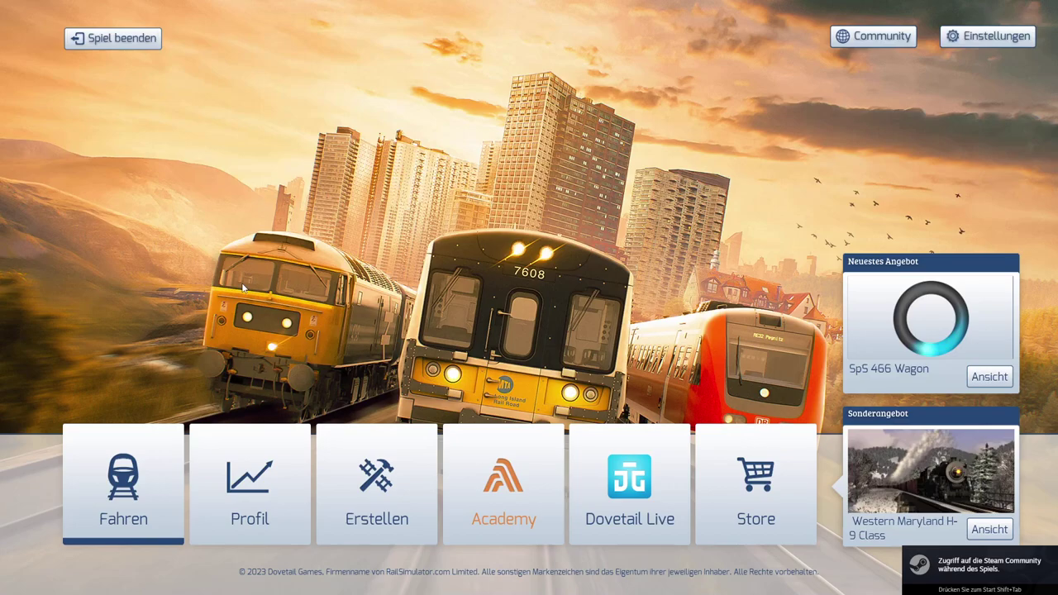
- In Train Simulator, open the Schnelles Spiel drive setup and show its locomotive selection
{"action": "key", "text": "Return"}
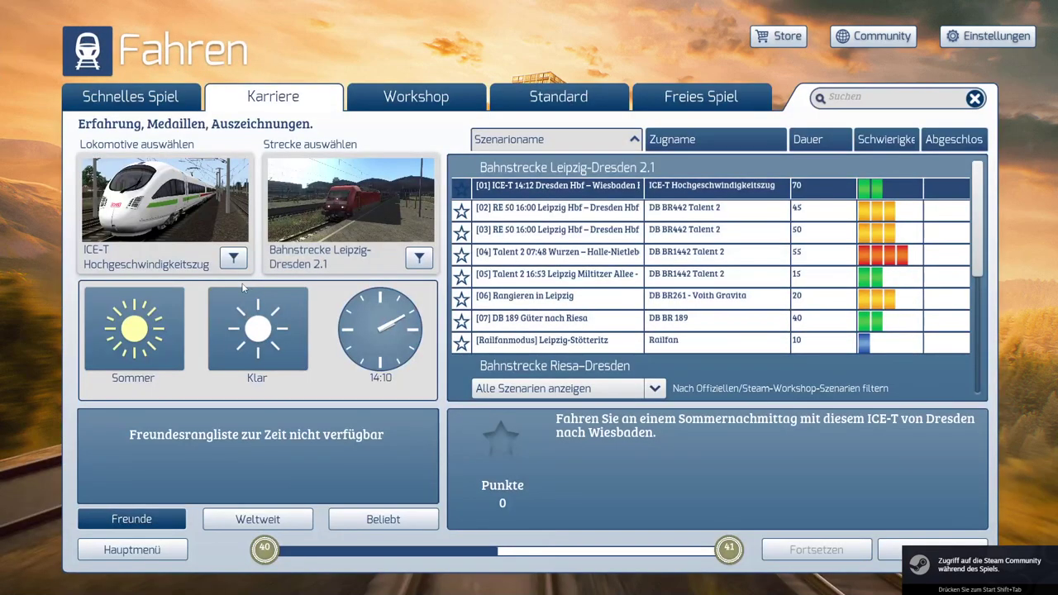
{"action": "left_click", "coordinate": [107, 94]}
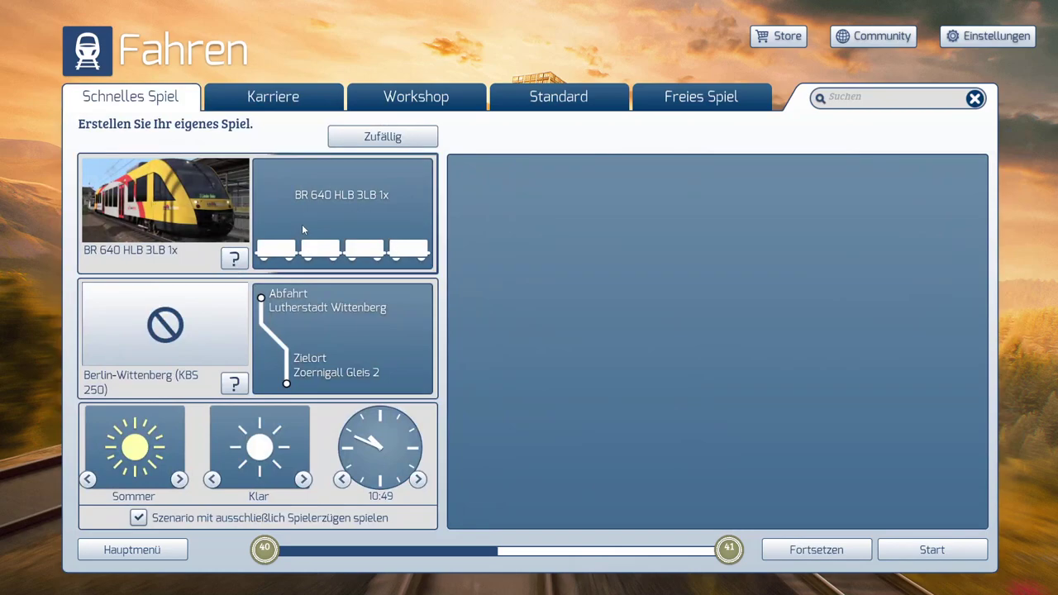
{"action": "left_click", "coordinate": [355, 229]}
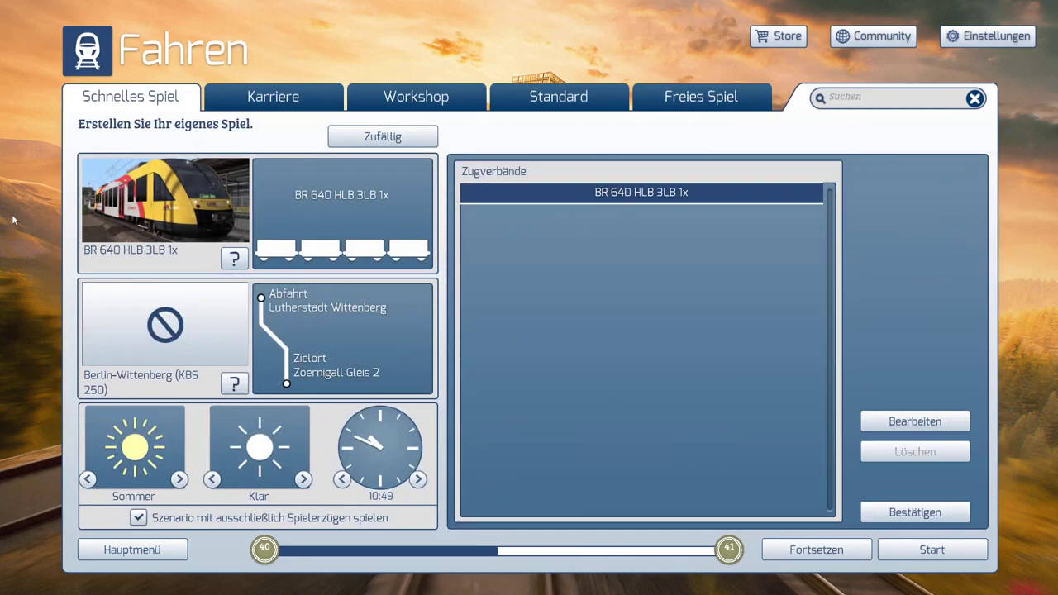
{"action": "left_click", "coordinate": [110, 217]}
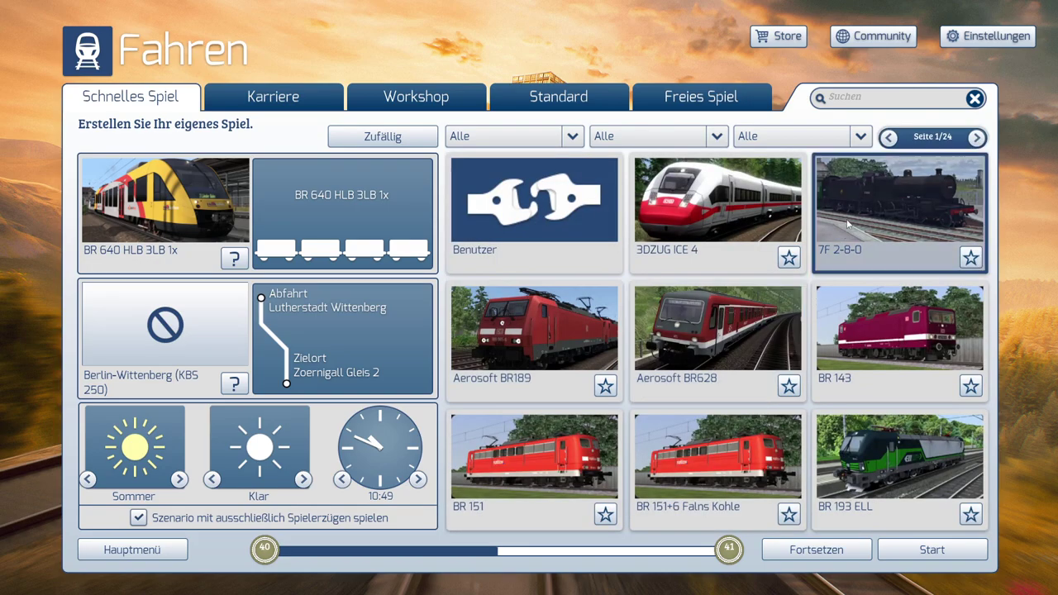
- Choose the BR640_HLB locomotive with the BR640_HLB - 2X consist for the quick game
{"action": "left_click", "coordinate": [975, 137]}
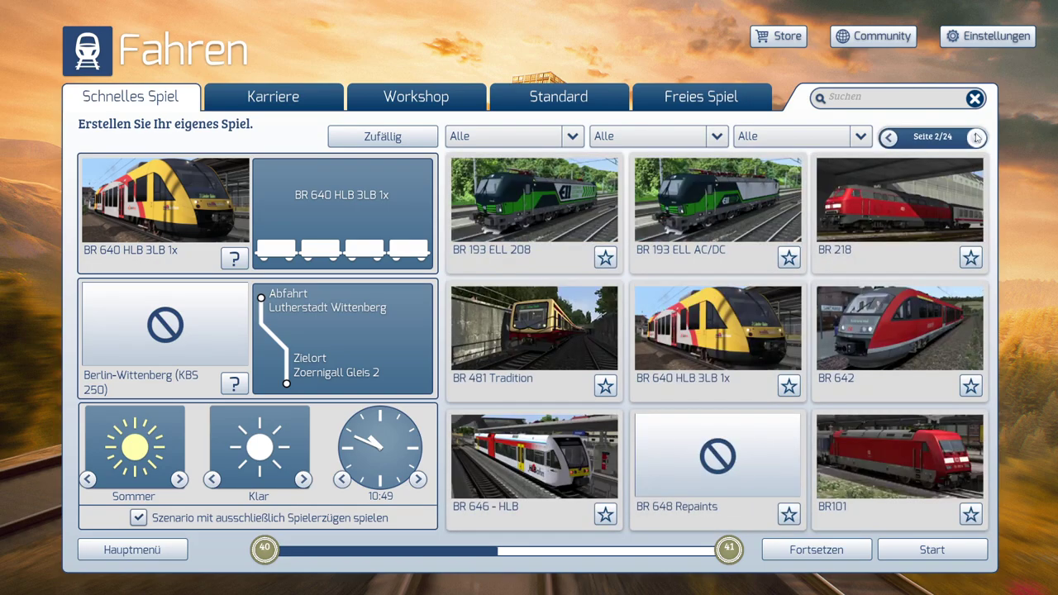
{"action": "left_click", "coordinate": [976, 137]}
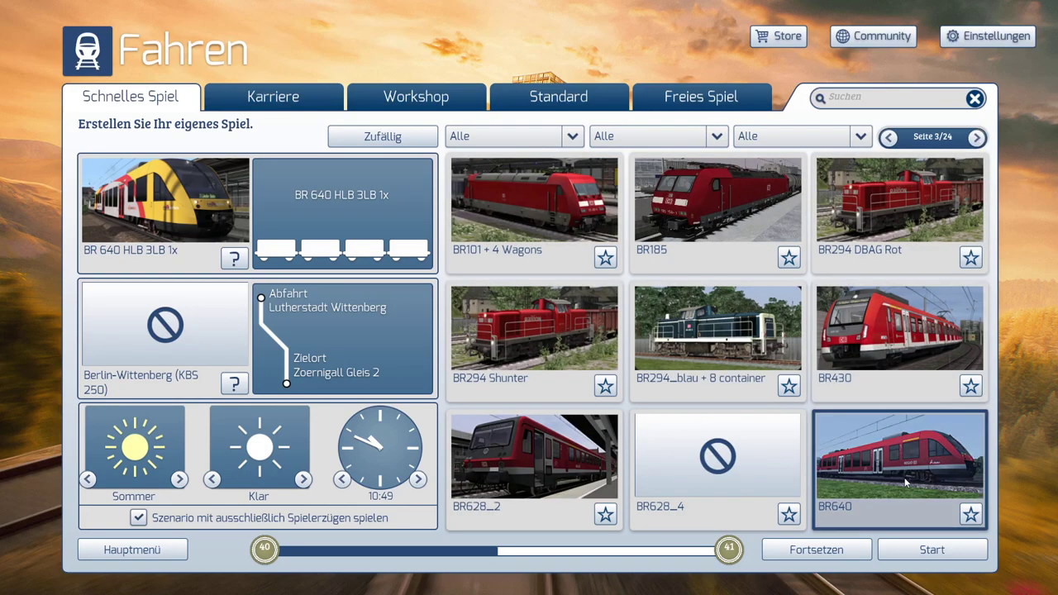
{"action": "left_click", "coordinate": [976, 137]}
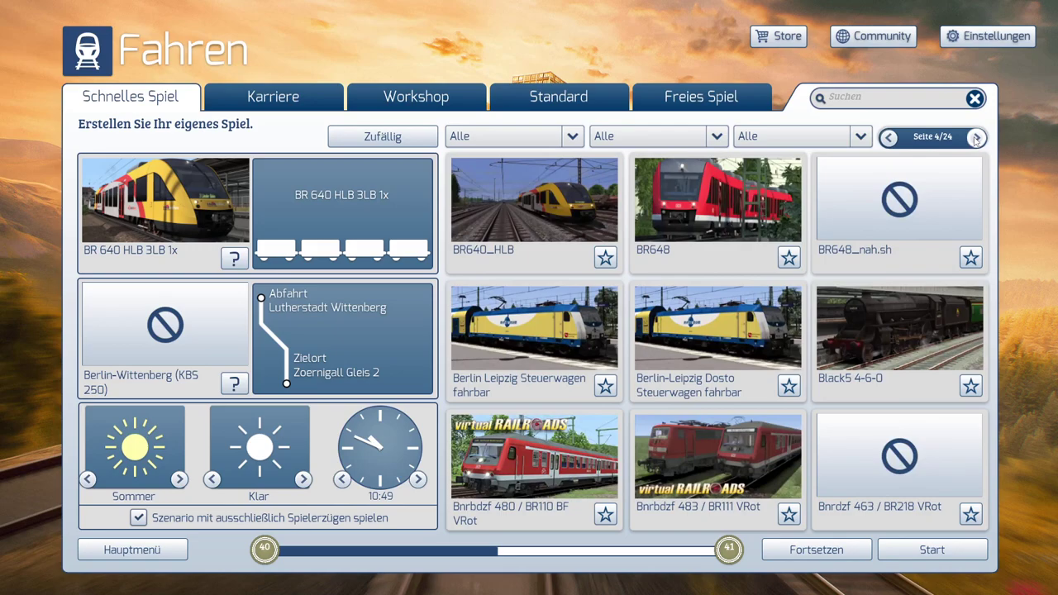
{"action": "left_click", "coordinate": [534, 220]}
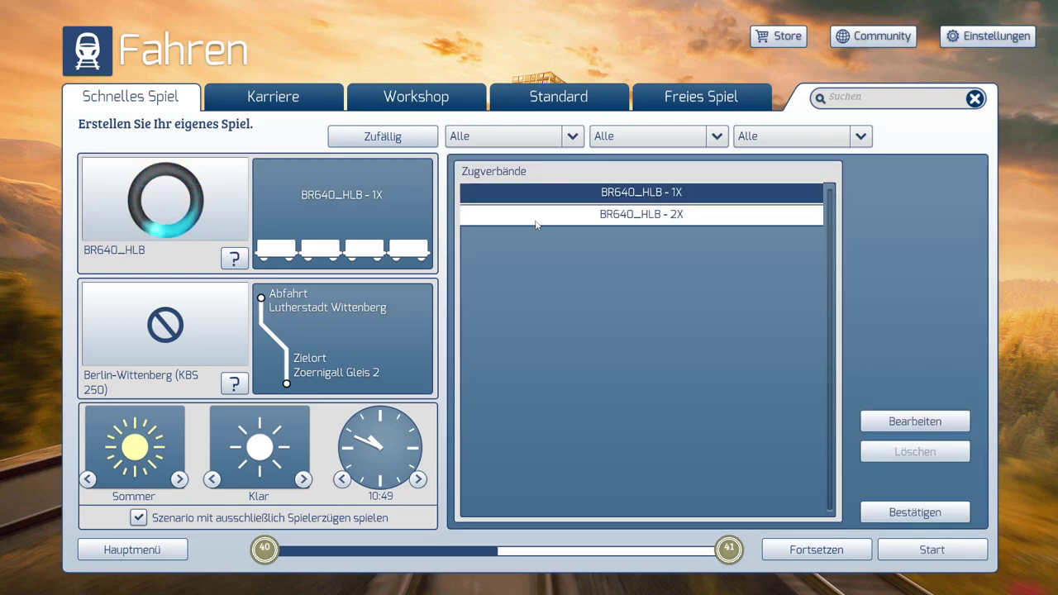
{"action": "left_click", "coordinate": [643, 216]}
{"action": "left_click", "coordinate": [694, 198]}
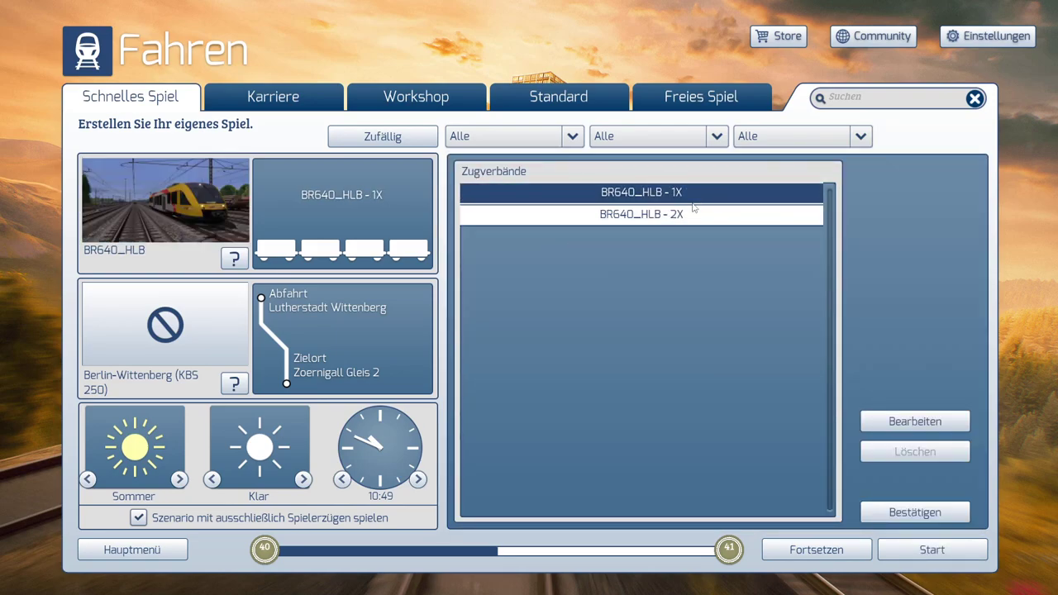
{"action": "left_click", "coordinate": [662, 215]}
{"action": "left_click", "coordinate": [612, 314]}
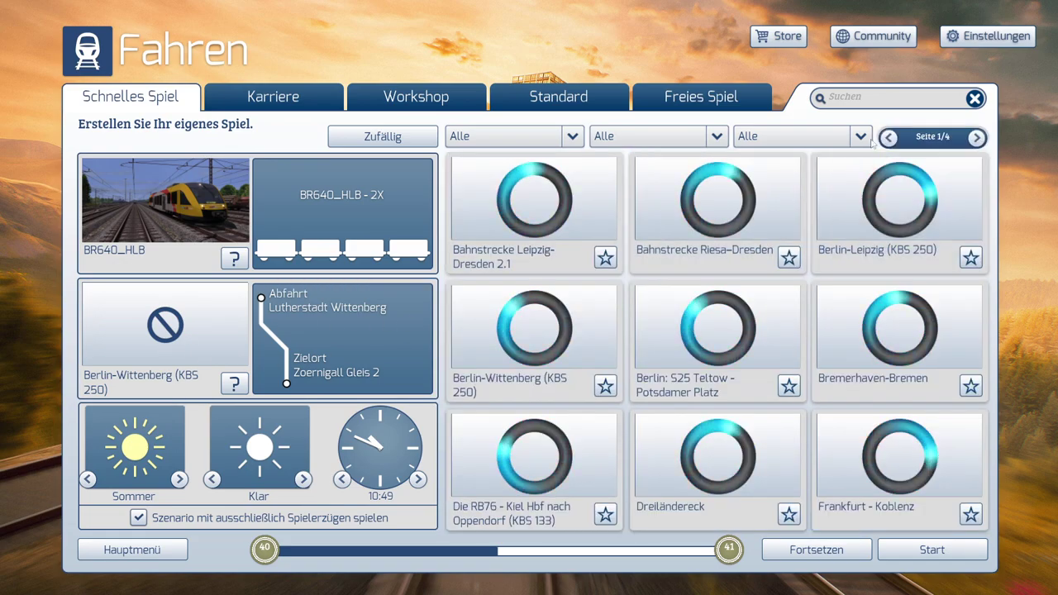
- Choose the S-Bahn Rhein-Main route from S6 Friedberg to S6 Frankfurt Süd and start the game
{"action": "left_click", "coordinate": [889, 138]}
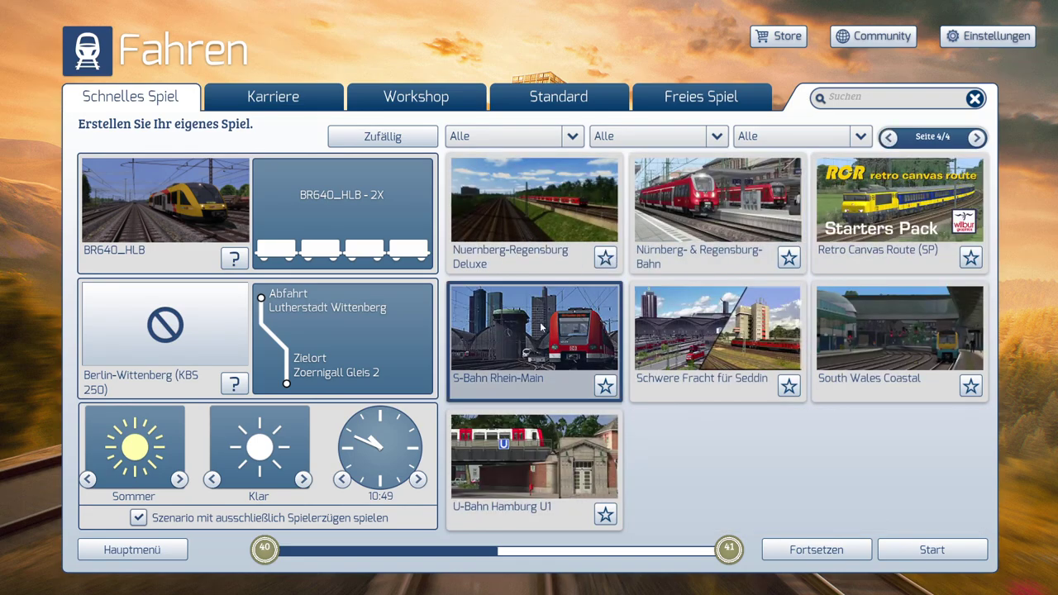
{"action": "left_click", "coordinate": [533, 330]}
{"action": "scroll", "coordinate": [578, 272], "scroll_direction": "down", "scroll_amount": 1}
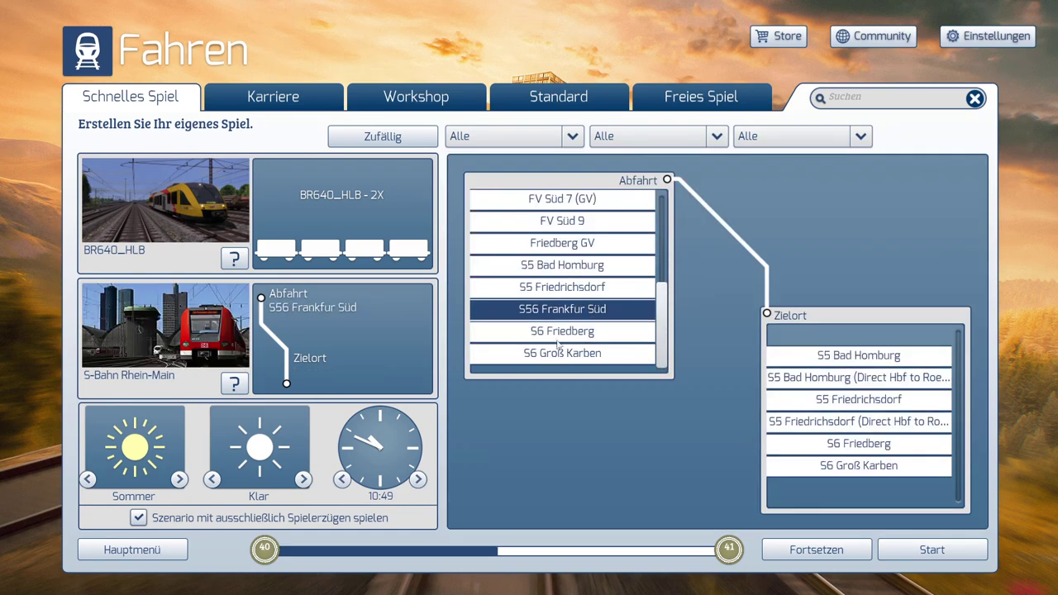
{"action": "left_click", "coordinate": [561, 330]}
{"action": "left_click", "coordinate": [859, 355]}
{"action": "left_click", "coordinate": [931, 550]}
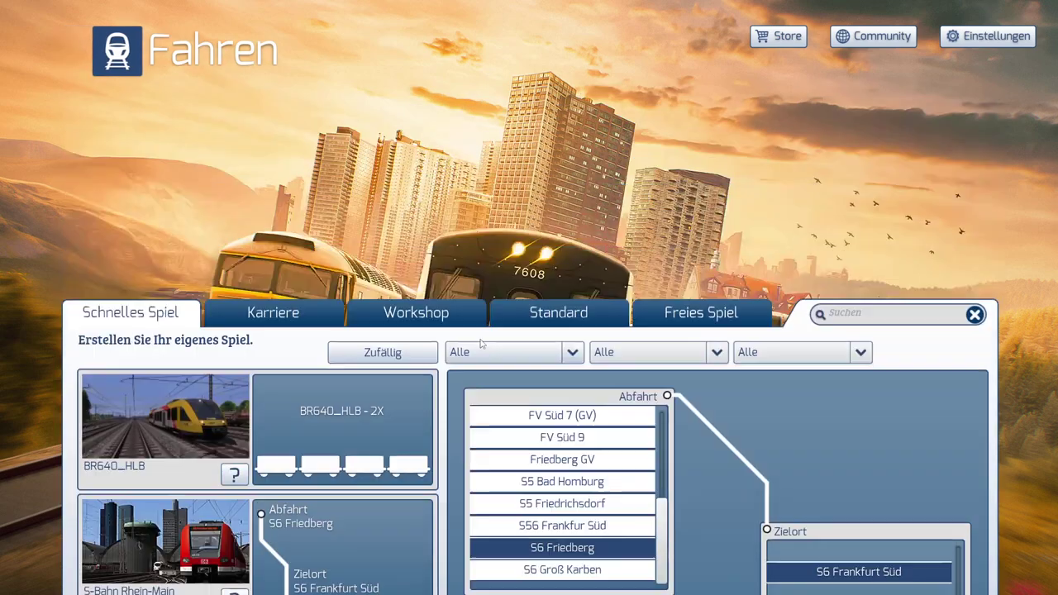